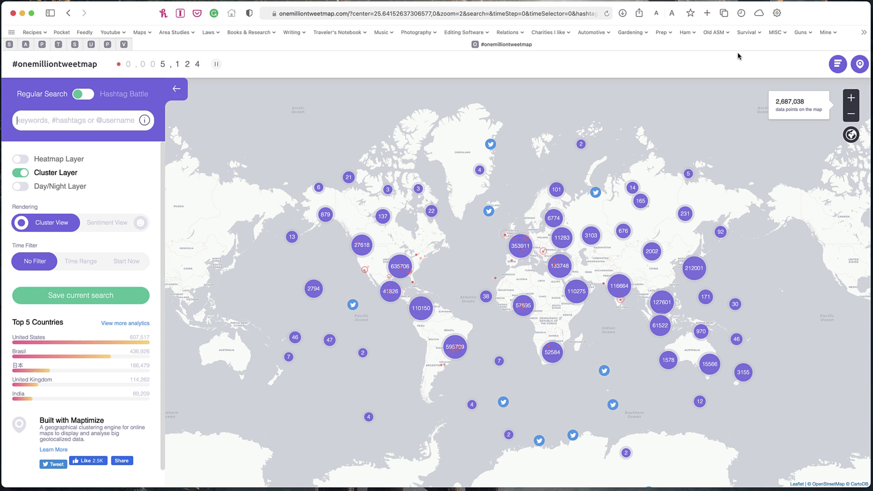
# - Zoom the world map to level 3 with the zoom buttons and scroll wheel, splitting the clusters
pyautogui.click(850, 114)
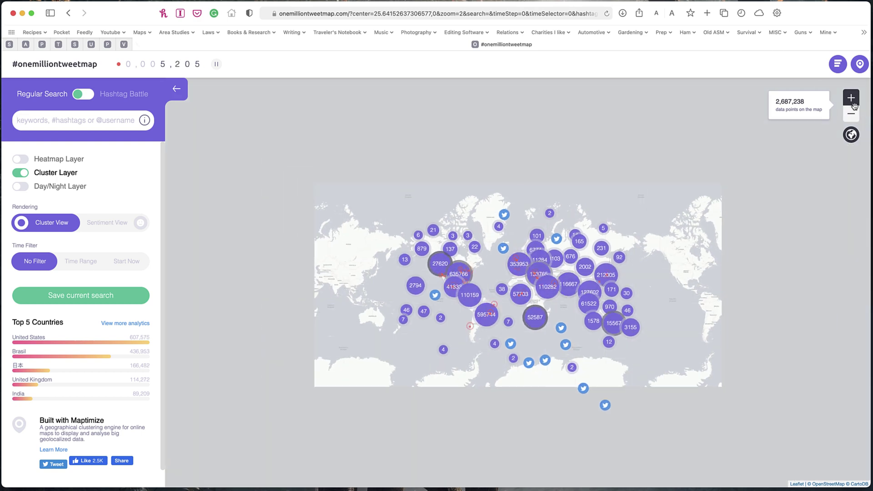
pyautogui.click(851, 101)
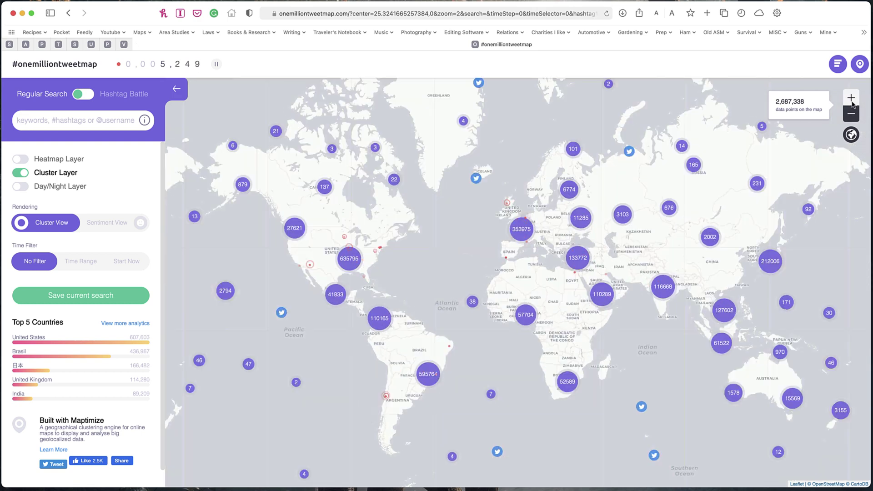
pyautogui.click(851, 100)
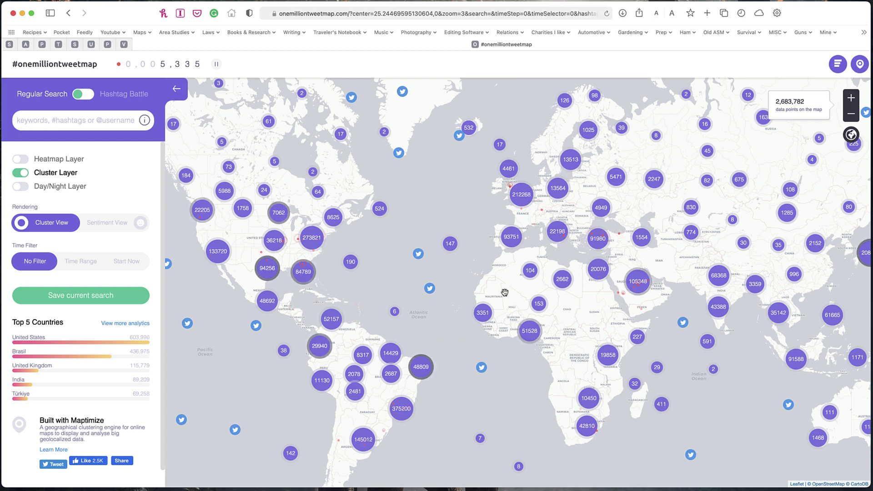
pyautogui.scroll(2, 504, 293)
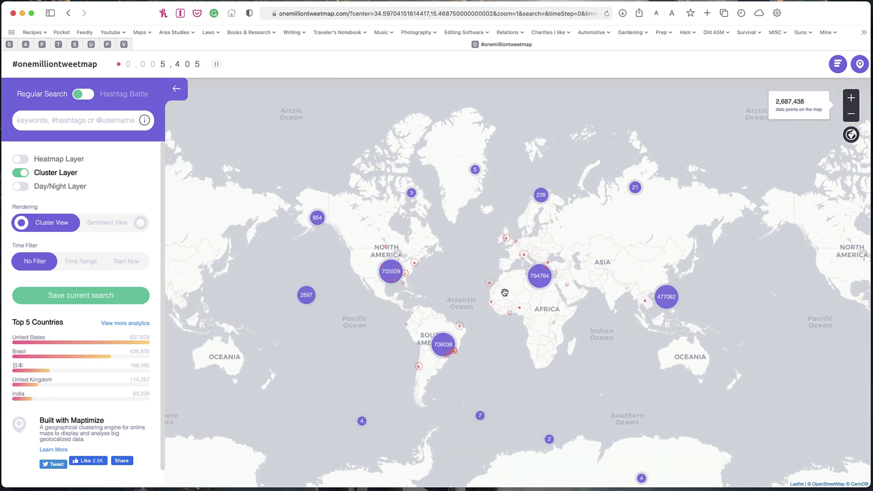
pyautogui.scroll(2, 504, 292)
pyautogui.scroll(-4, 504, 292)
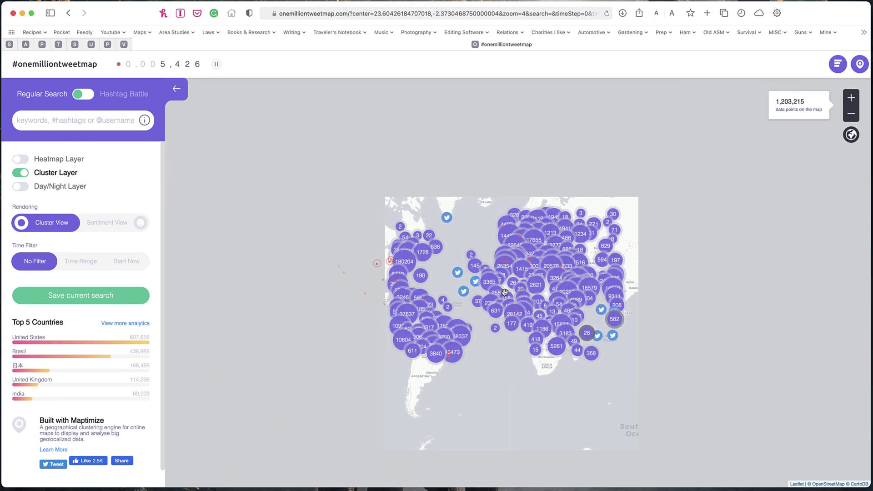
pyautogui.scroll(2, 505, 292)
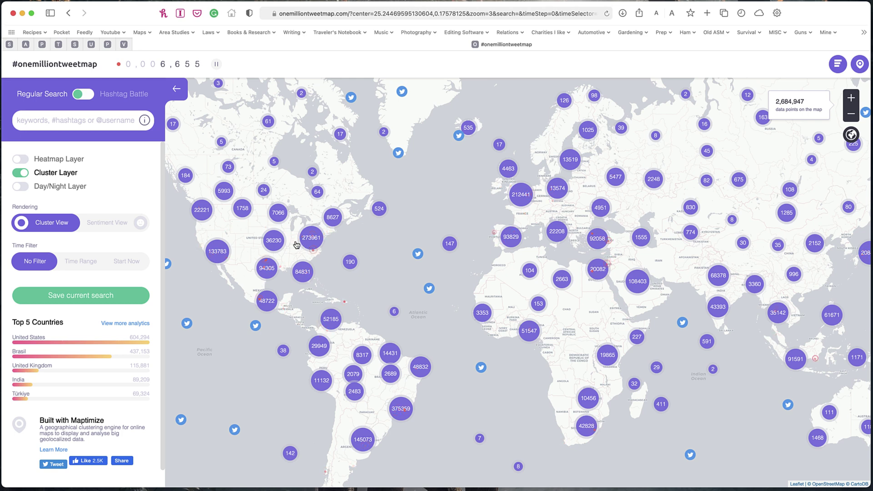
# - Zoom through the 273961 eastern-US cluster into the 5944 cluster, reaching zoom level 9
pyautogui.click(312, 237)
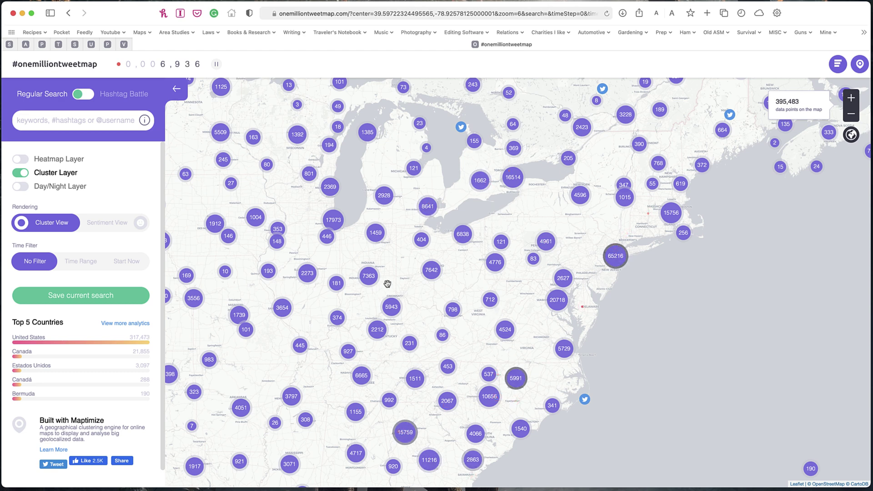
pyautogui.click(394, 307)
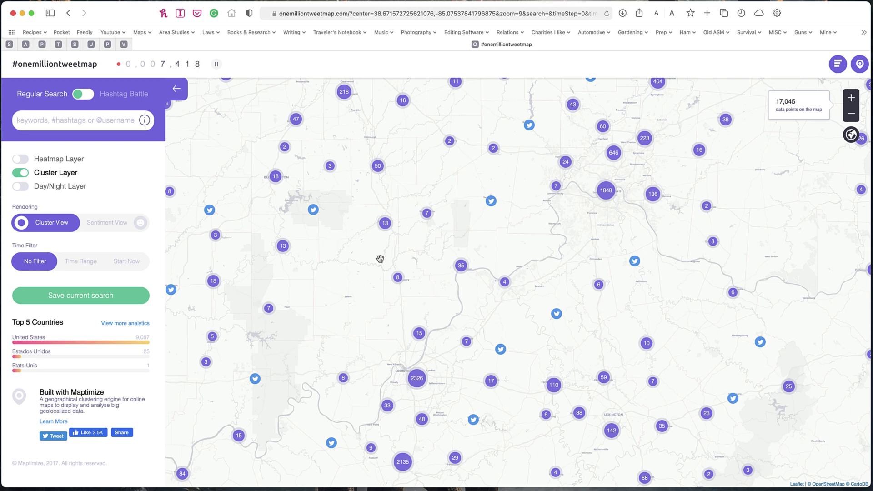
# - Show the woodcock-sighting tweet at its marker and bring up link options for the author's handle
pyautogui.click(313, 210)
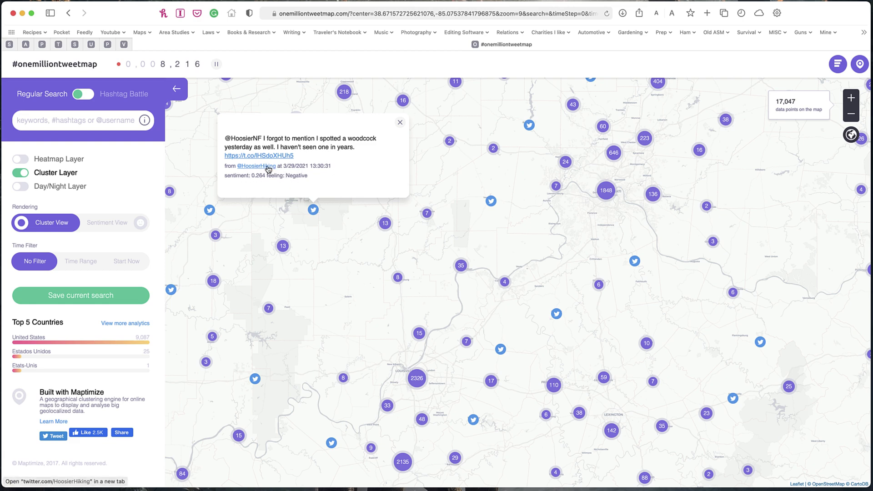
pyautogui.rightClick(268, 170)
# - Open the author's profile in a new tab, scroll through it, and close it
pyautogui.click(291, 171)
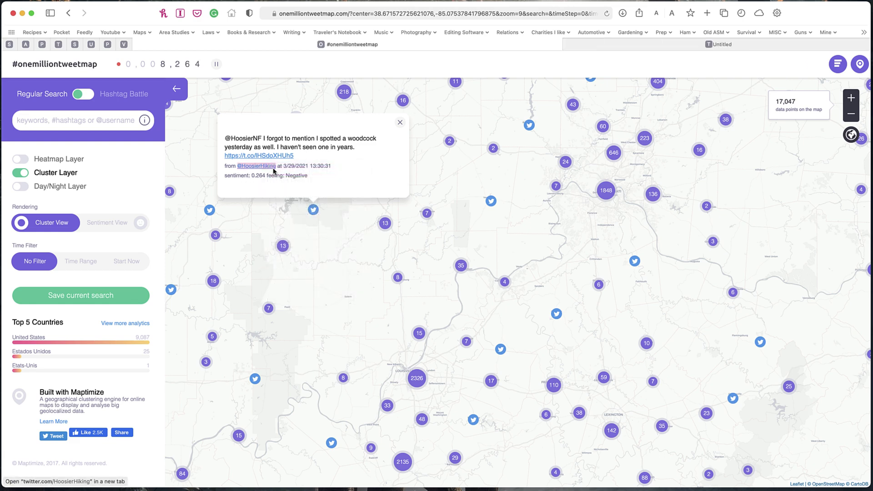
pyautogui.click(564, 48)
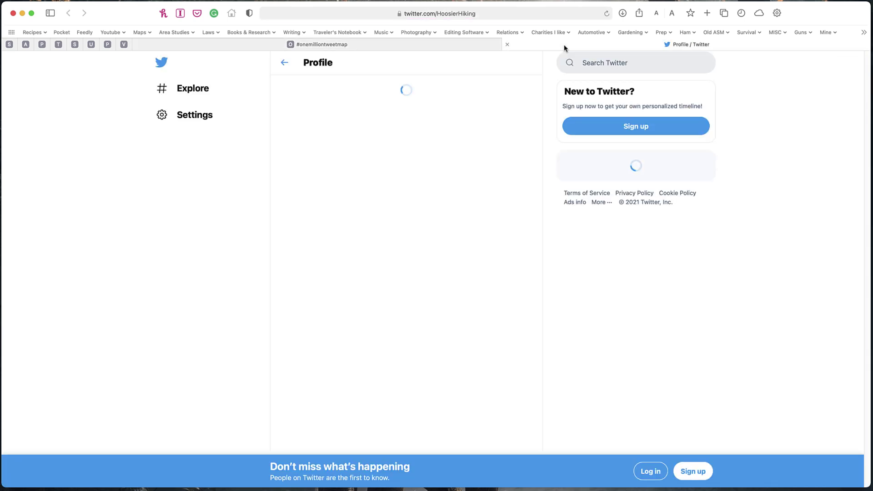
pyautogui.scroll(-10, 449, 236)
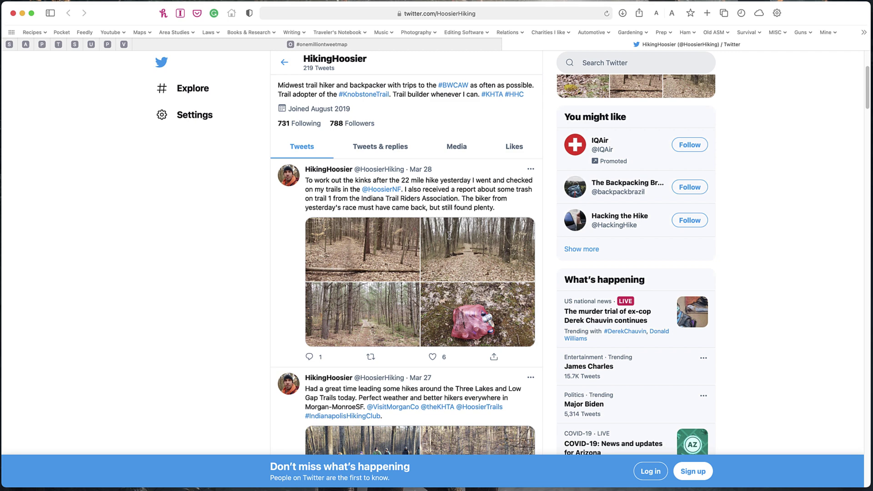
pyautogui.click(507, 44)
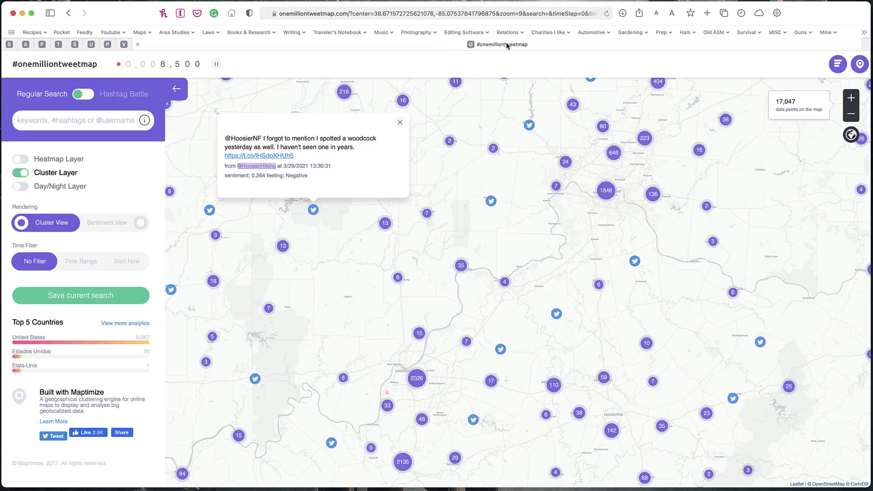
# - Open the tweet's t.co short link in a new tab to view the full tweet
pyautogui.rightClick(280, 155)
pyautogui.click(300, 163)
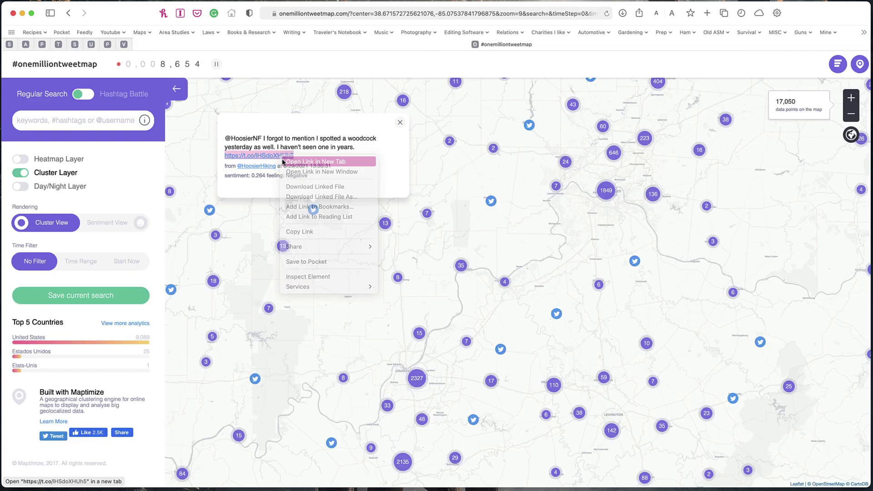
pyautogui.click(571, 49)
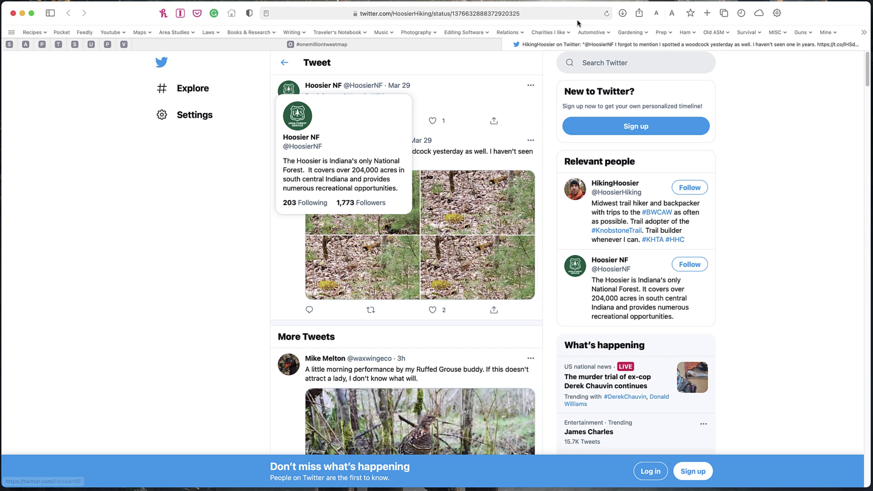
# - Close the tweet page and woodcock popup, then zoom into the 13-tweet cluster
pyautogui.click(508, 44)
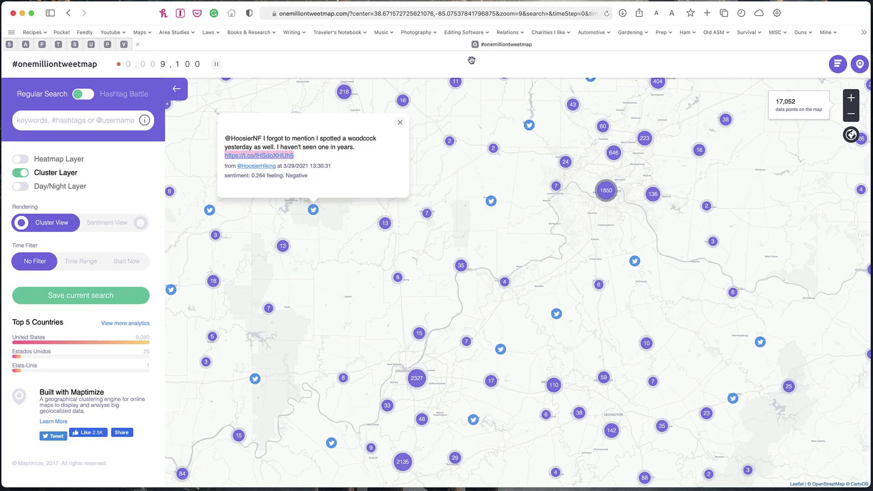
pyautogui.click(344, 246)
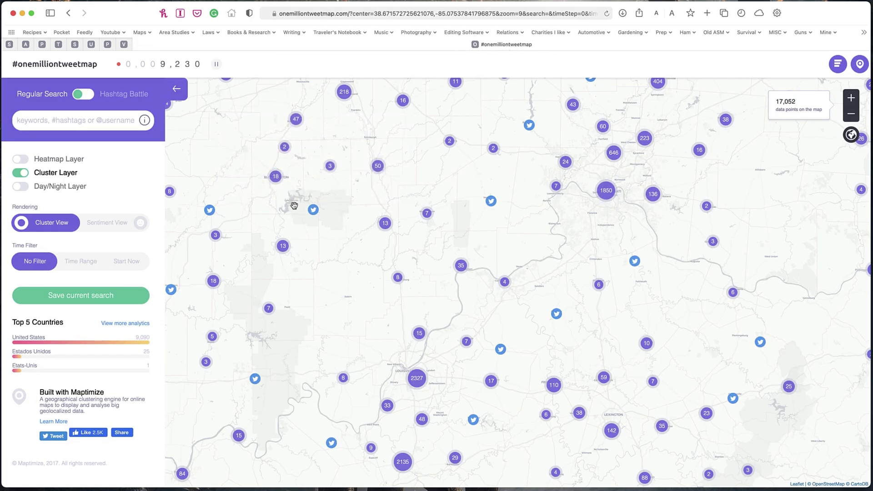
pyautogui.click(385, 224)
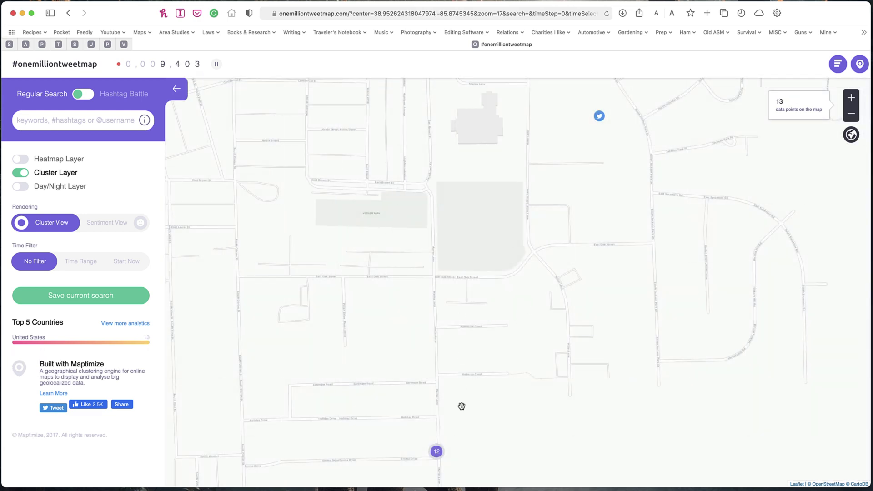
# - Scroll through the tweets listed in the 12-tweet cluster, then close the list
pyautogui.click(436, 452)
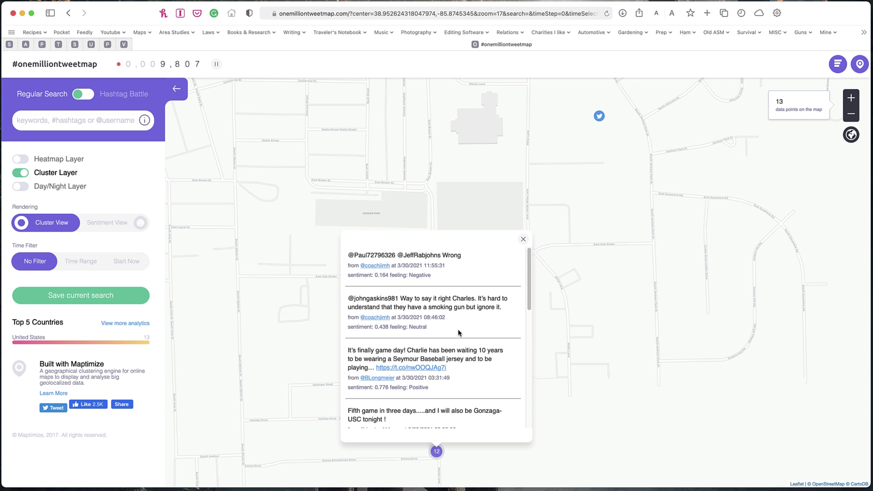
pyautogui.scroll(-8, 459, 333)
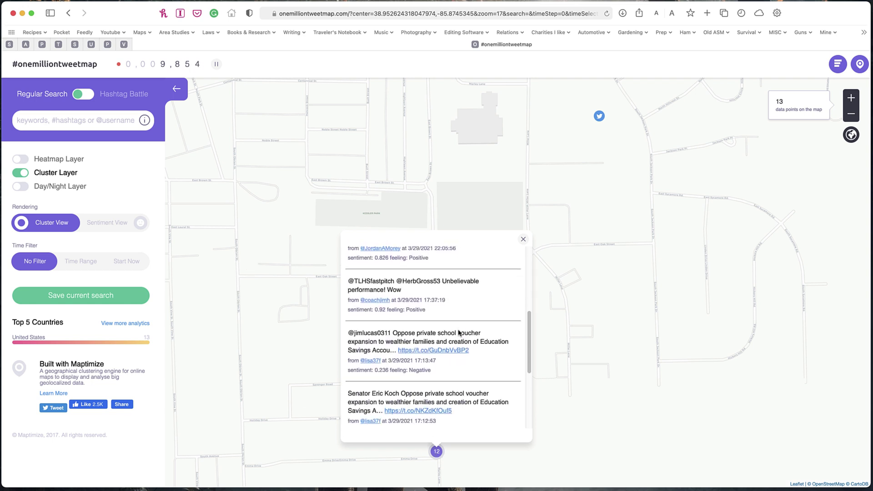
pyautogui.scroll(-5, 459, 333)
pyautogui.click(465, 162)
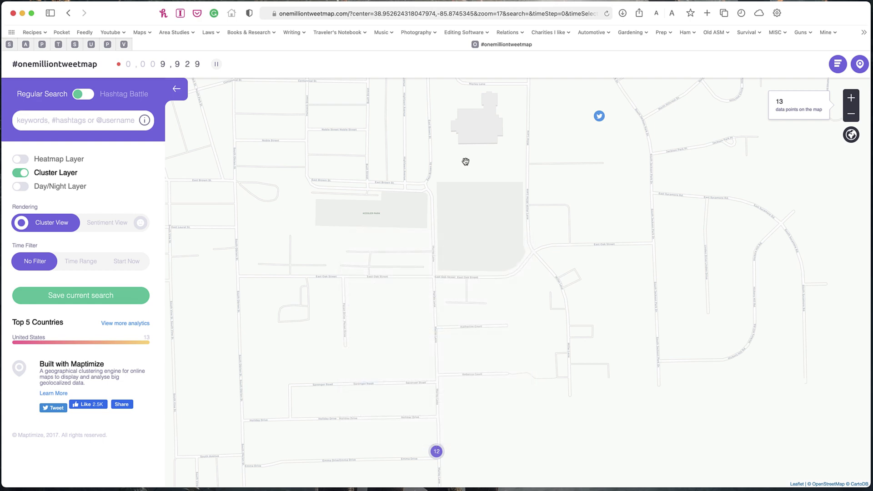
# - Zoom back out to the whole world and leave the Day/Night layer switched off
pyautogui.scroll(-5, 332, 211)
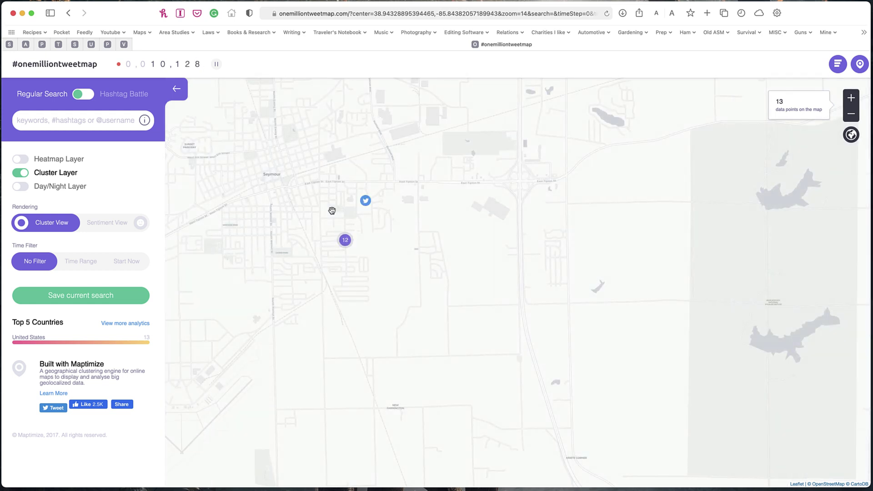
pyautogui.scroll(-3, 331, 211)
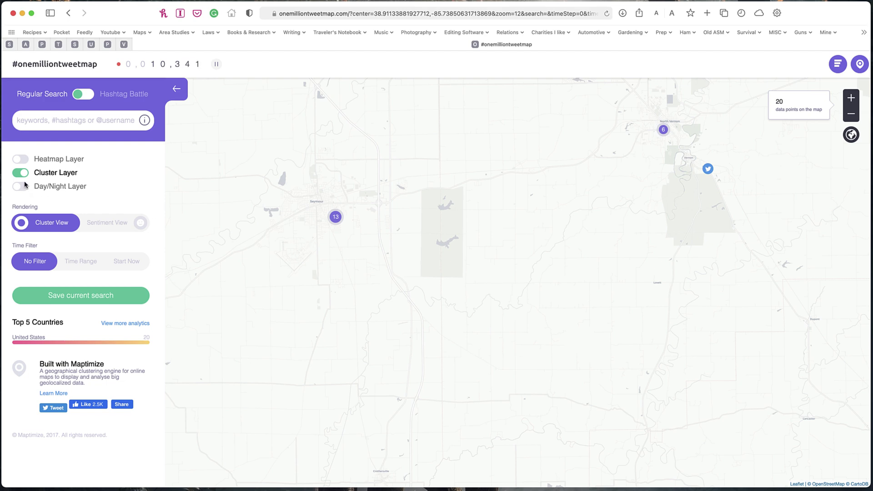
pyautogui.scroll(-3, 255, 237)
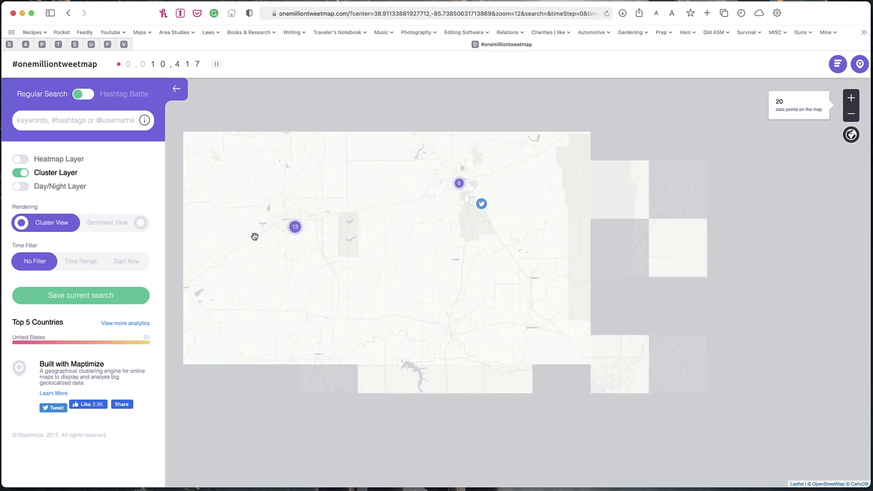
pyautogui.scroll(-3, 255, 237)
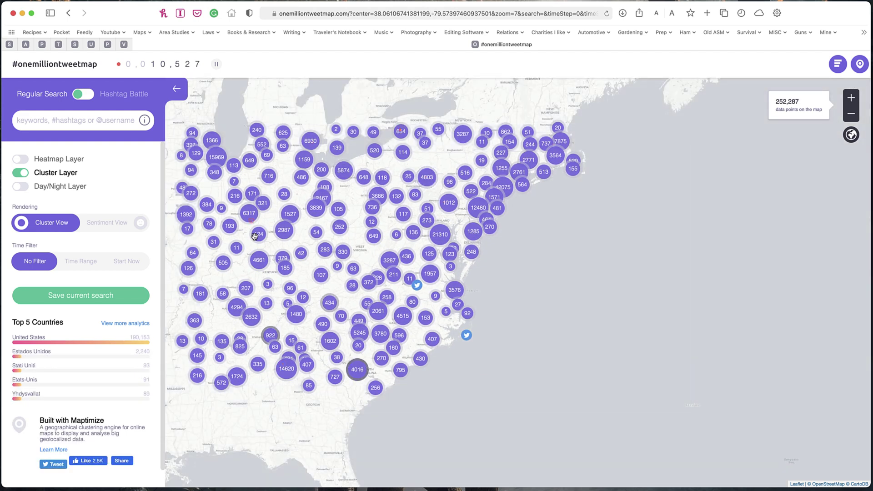
pyautogui.scroll(-1, 254, 236)
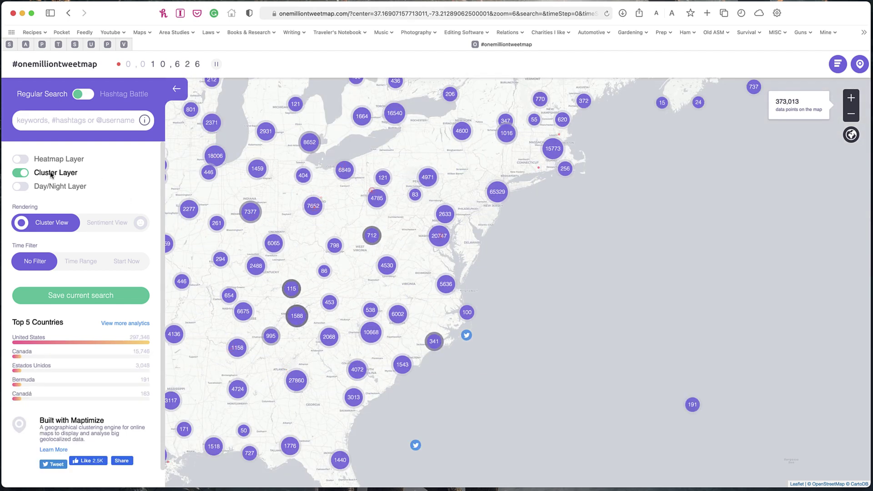
pyautogui.click(19, 187)
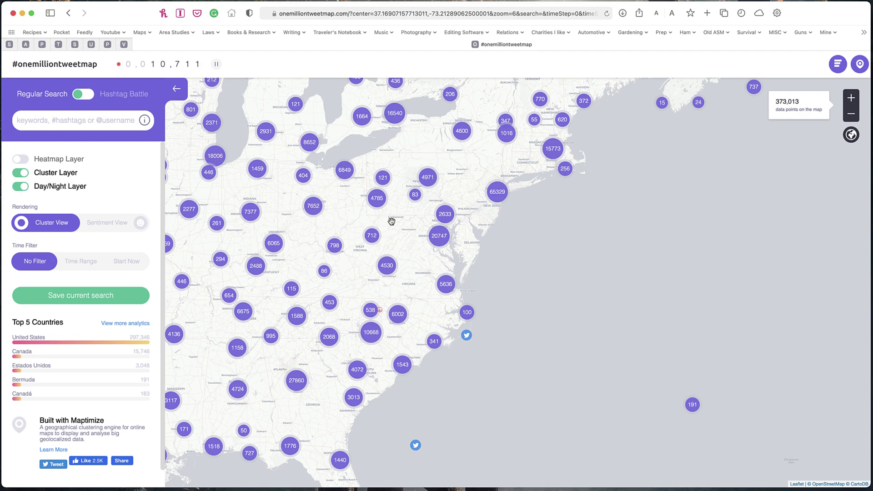
pyautogui.scroll(-3, 391, 221)
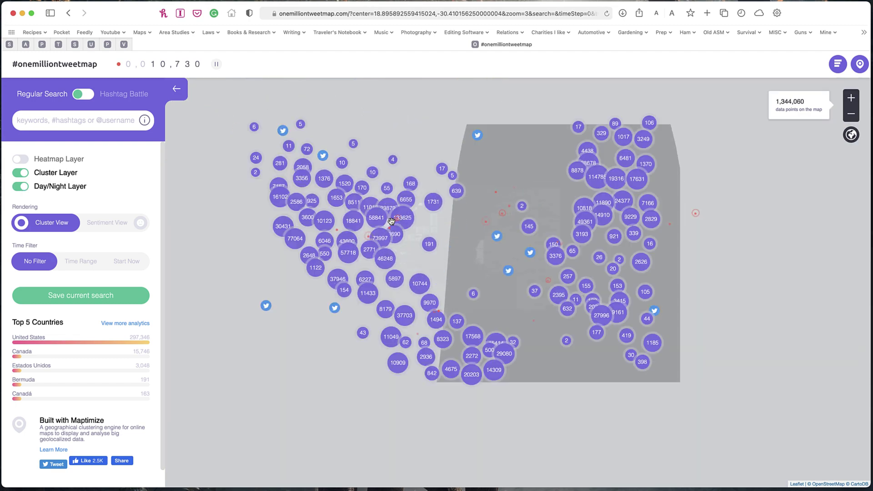
pyautogui.scroll(-1, 391, 221)
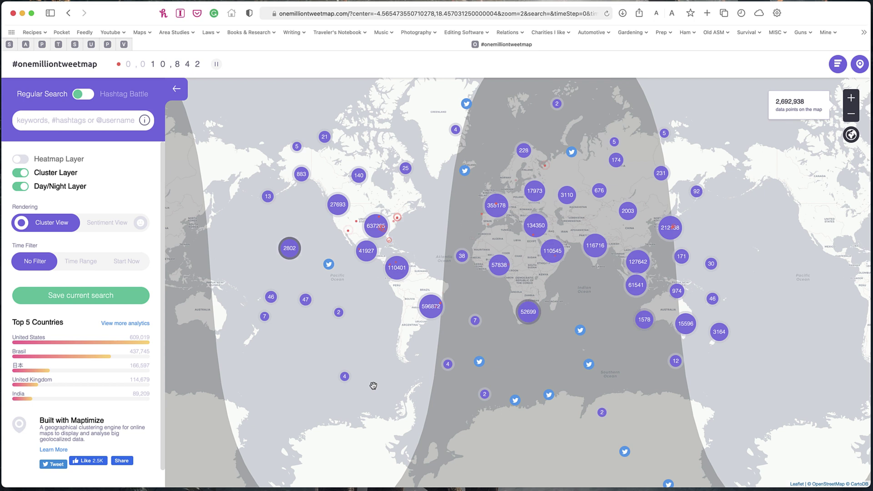
pyautogui.click(19, 187)
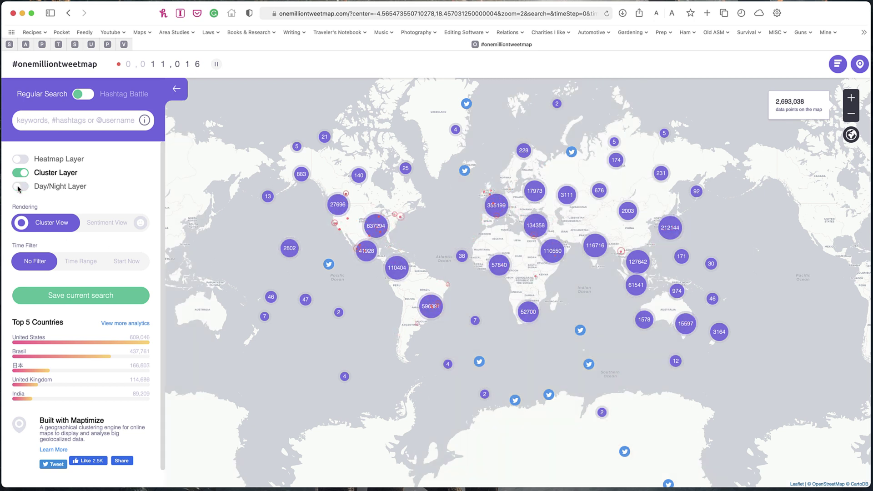
# - Show only the heatmap with clusters hidden, and zoom into the US east coast near Philadelphia
pyautogui.click(19, 160)
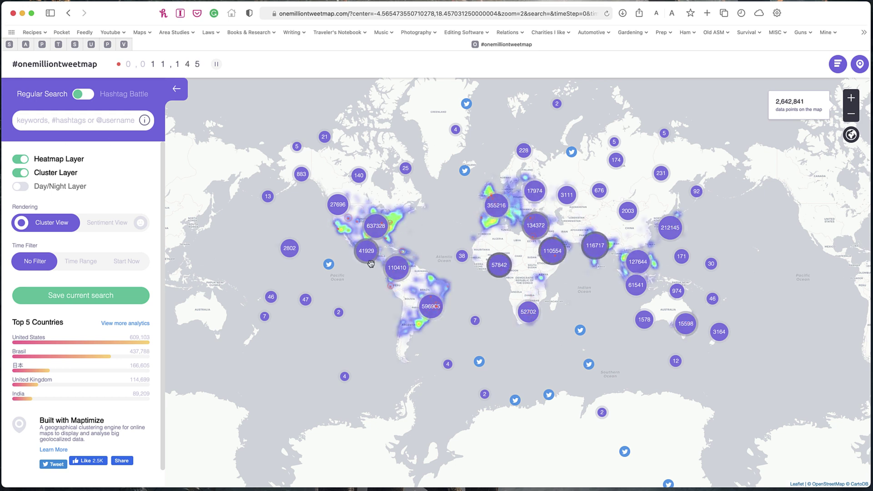
pyautogui.click(22, 175)
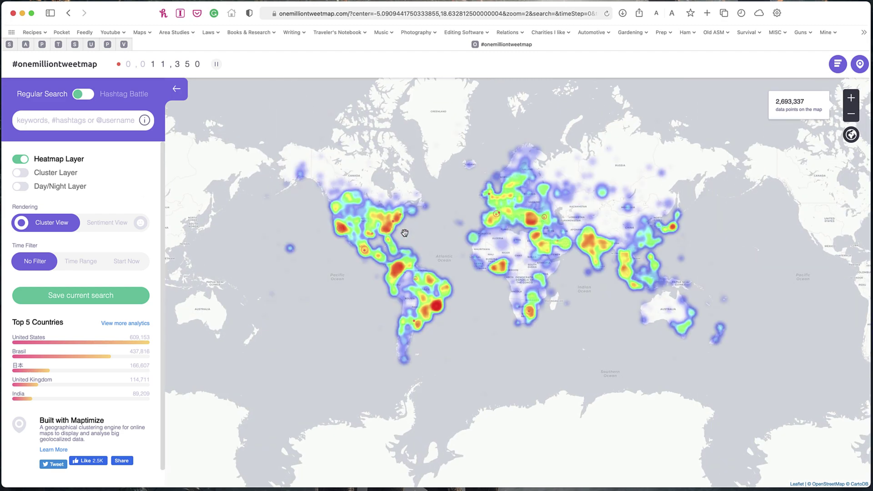
pyautogui.doubleClick(404, 233)
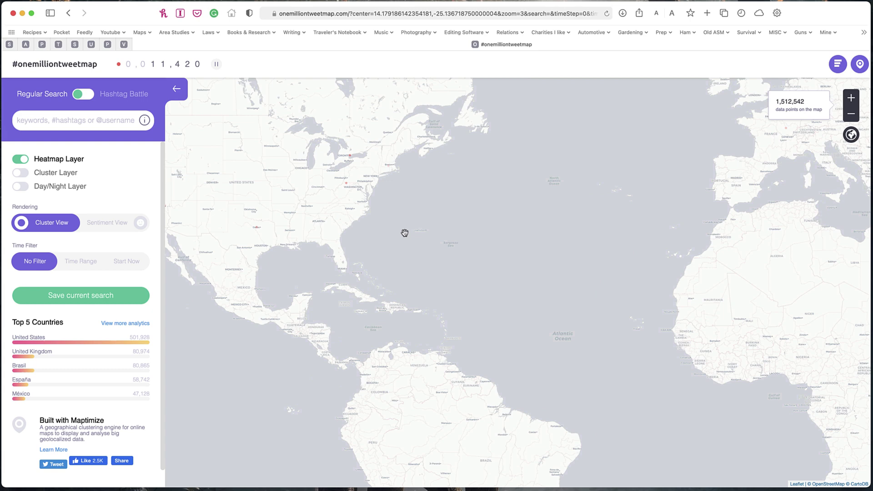
pyautogui.doubleClick(404, 233)
pyautogui.doubleClick(377, 224)
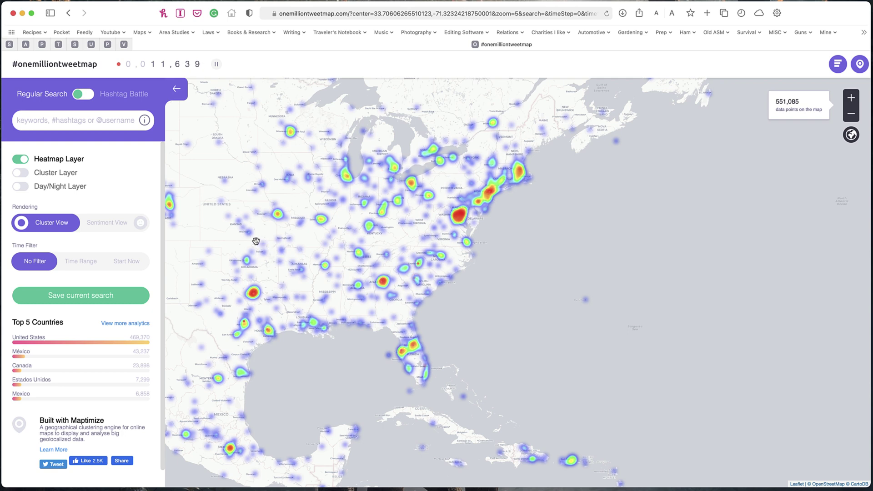
pyautogui.doubleClick(481, 200)
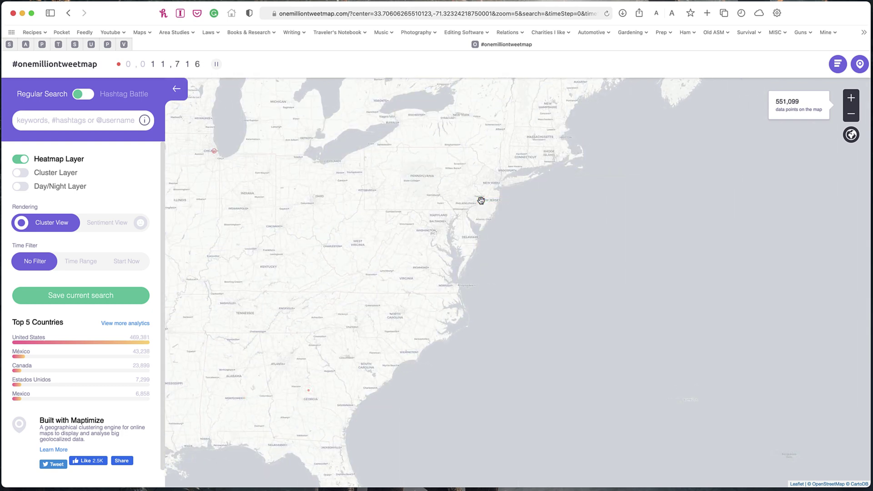
pyautogui.doubleClick(465, 201)
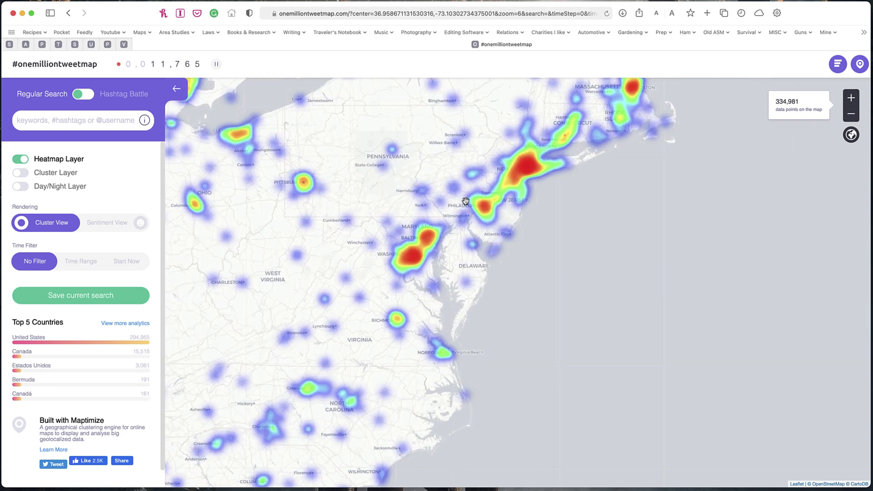
pyautogui.doubleClick(465, 200)
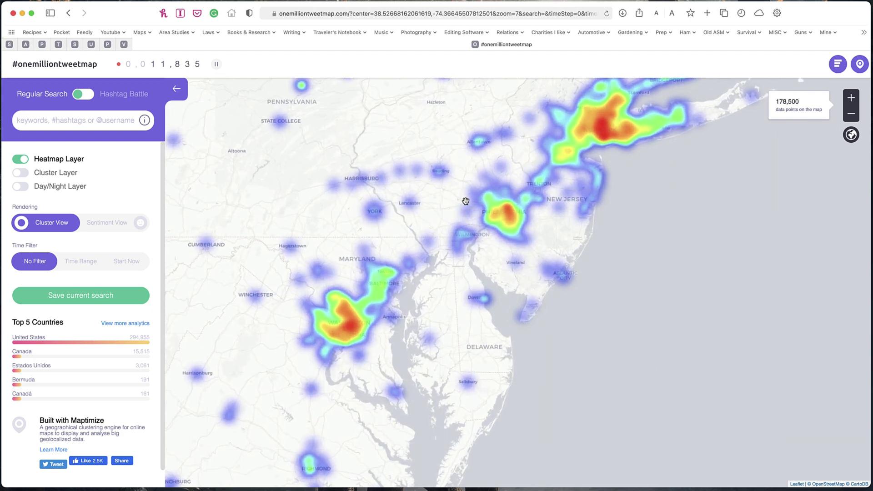
pyautogui.doubleClick(465, 201)
pyautogui.doubleClick(465, 201)
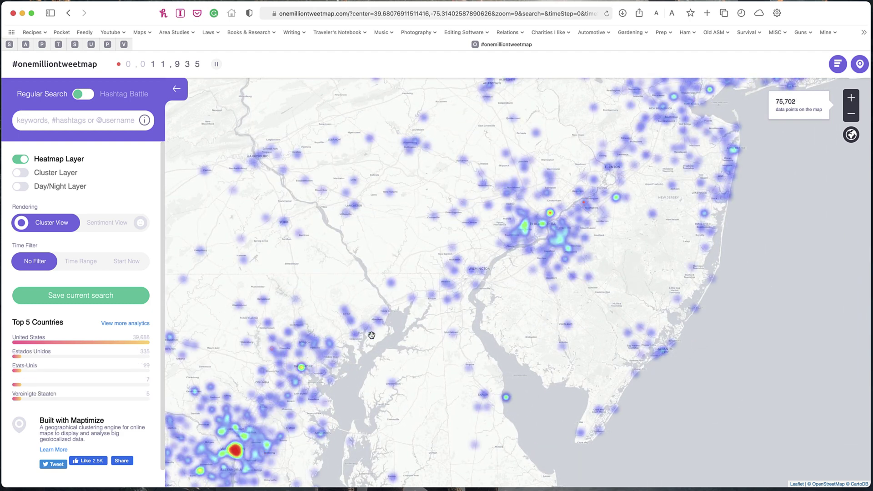
# - Pan to Maryland and Delaware, turning clusters back on and the heatmap off
pyautogui.moveTo(400, 360); pyautogui.dragTo(464, 206)
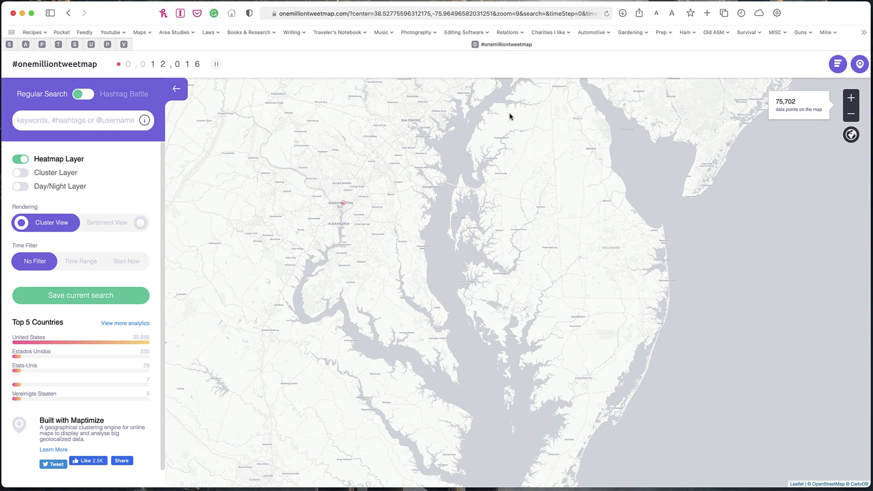
pyautogui.click(21, 171)
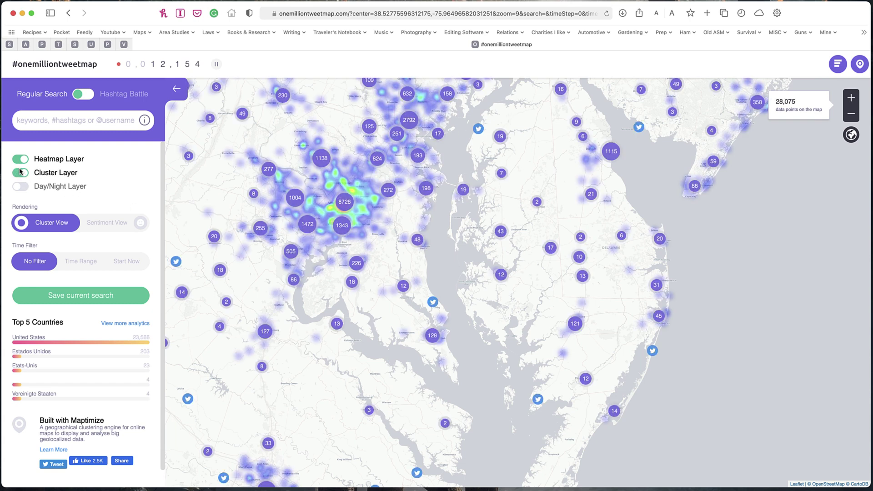
pyautogui.click(23, 160)
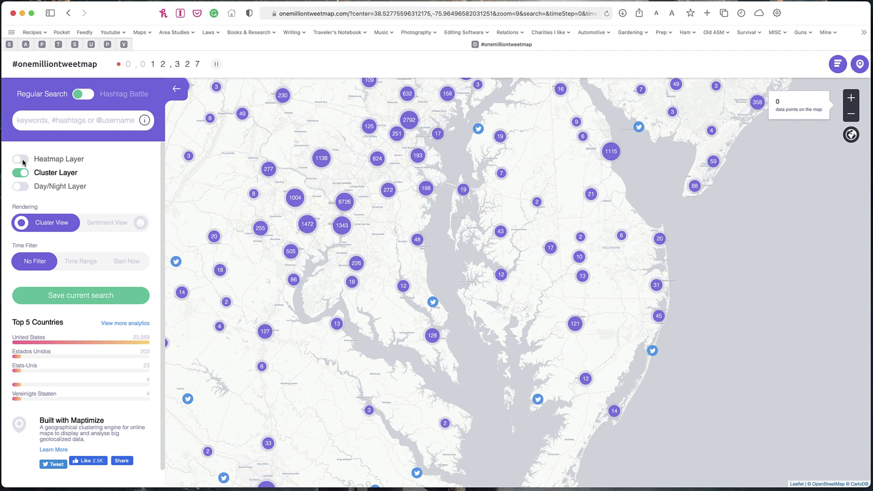
pyautogui.scroll(-1, 136, 218)
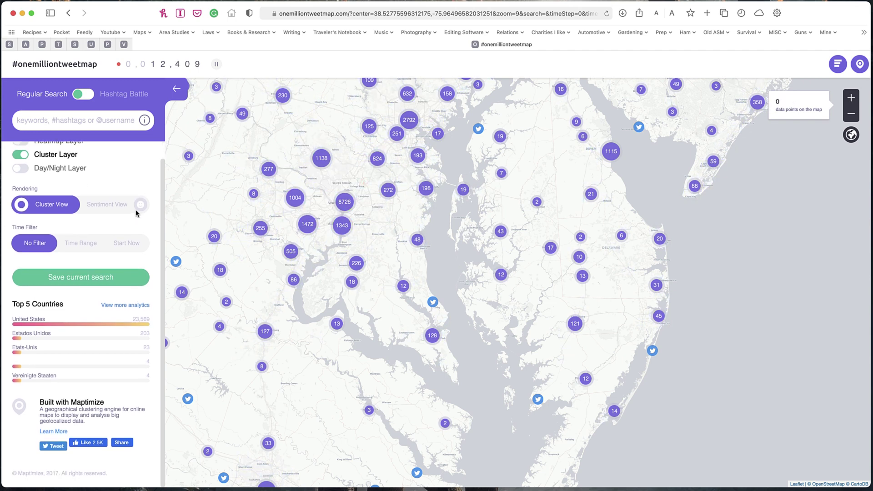
pyautogui.click(106, 204)
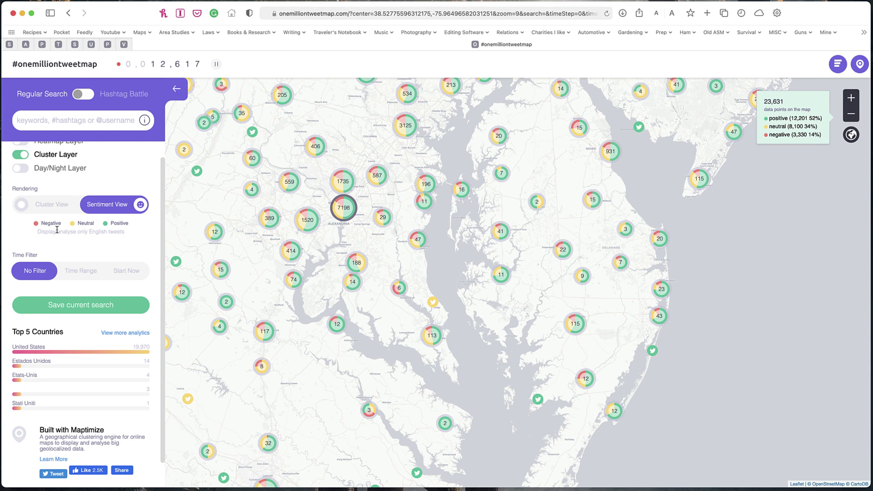
pyautogui.click(26, 207)
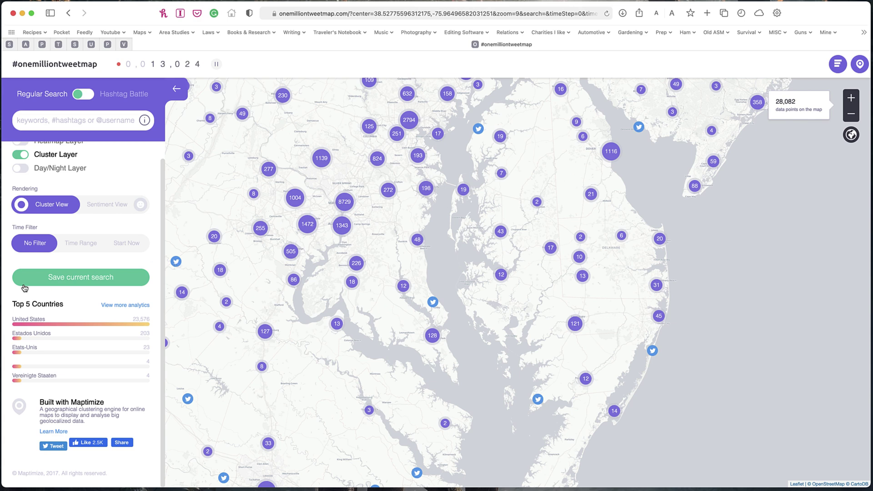
pyautogui.click(86, 241)
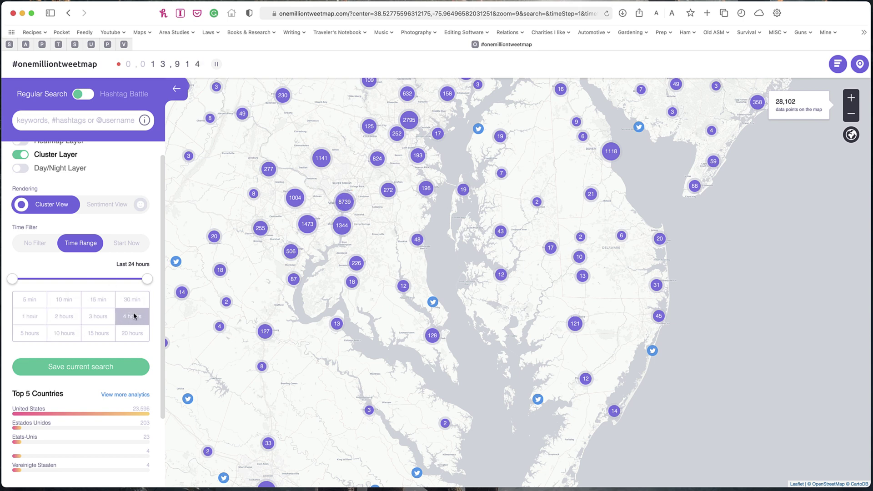
pyautogui.click(134, 316)
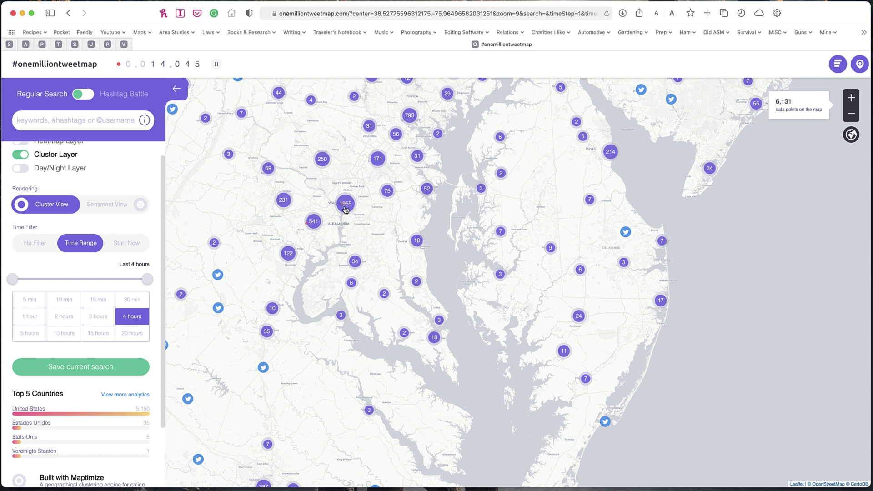
pyautogui.click(35, 304)
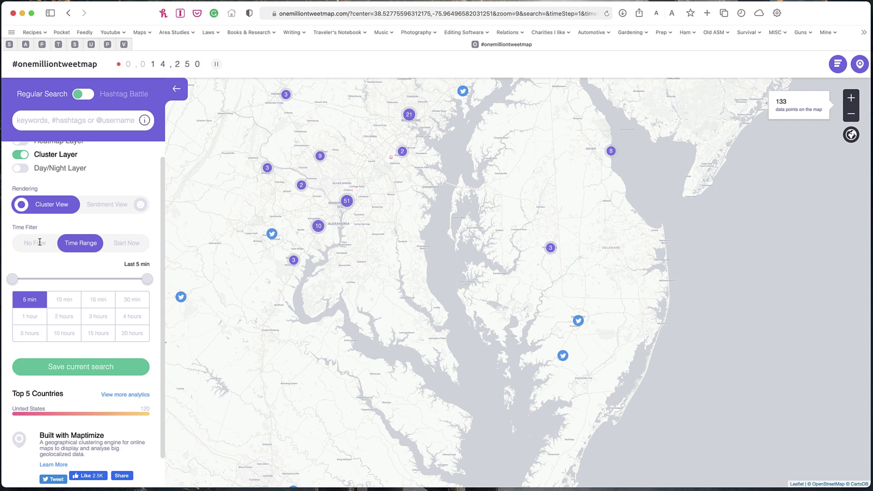
pyautogui.click(137, 238)
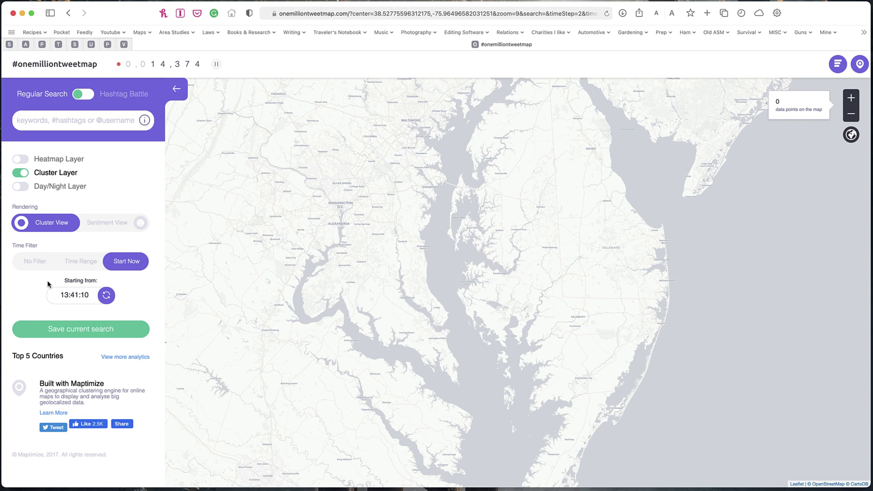
pyautogui.click(41, 262)
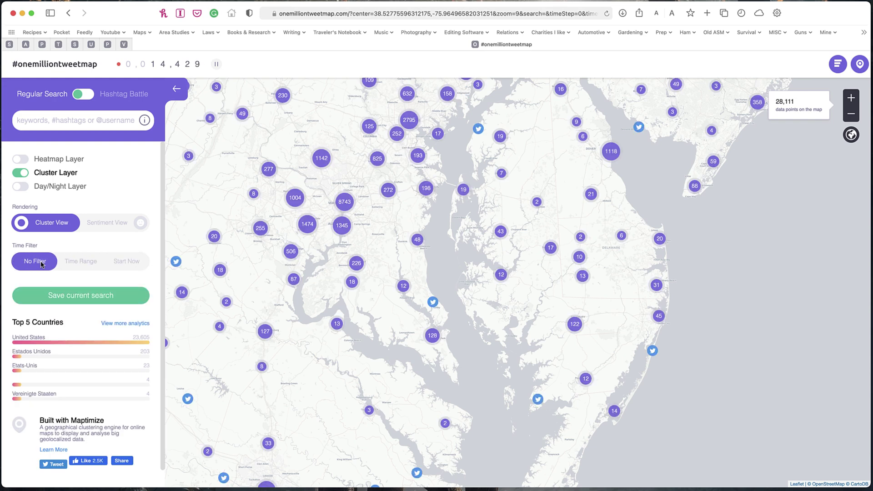
pyautogui.scroll(-2, 110, 250)
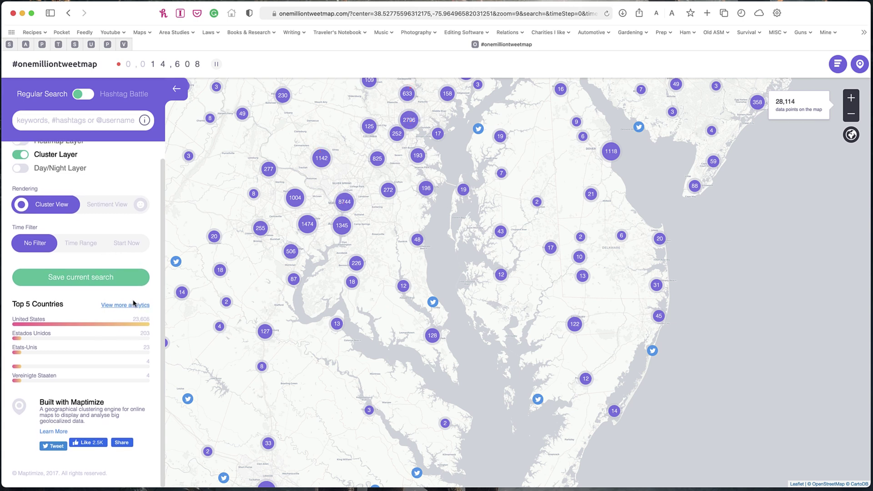
pyautogui.click(114, 305)
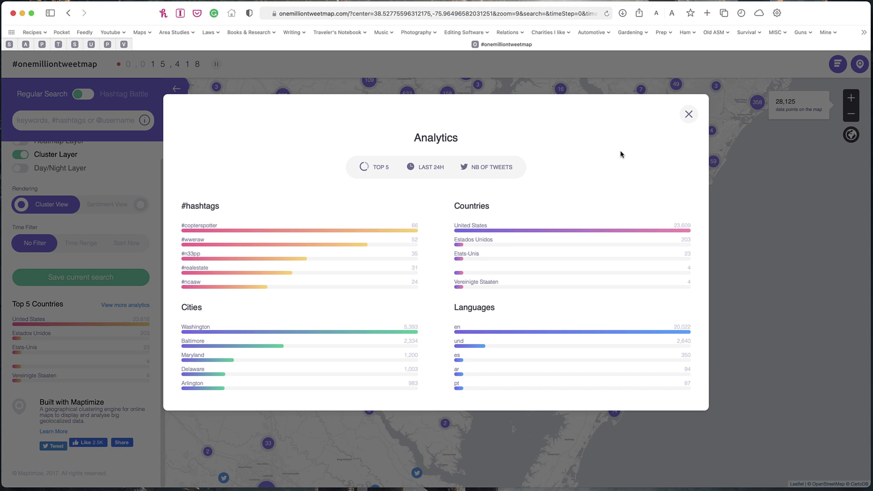
pyautogui.click(688, 114)
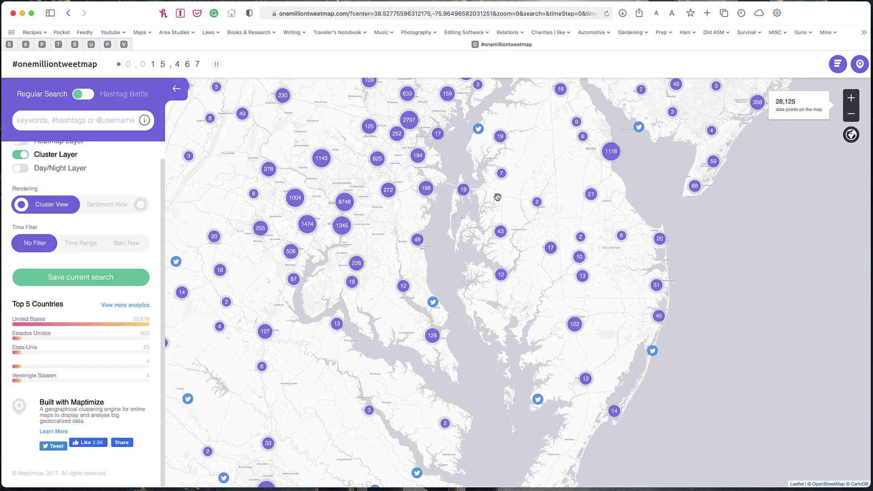
# - Zoom from the 57962 West Africa cluster into Nigeria's 112 cluster and read the 30-tweet list
pyautogui.click(851, 136)
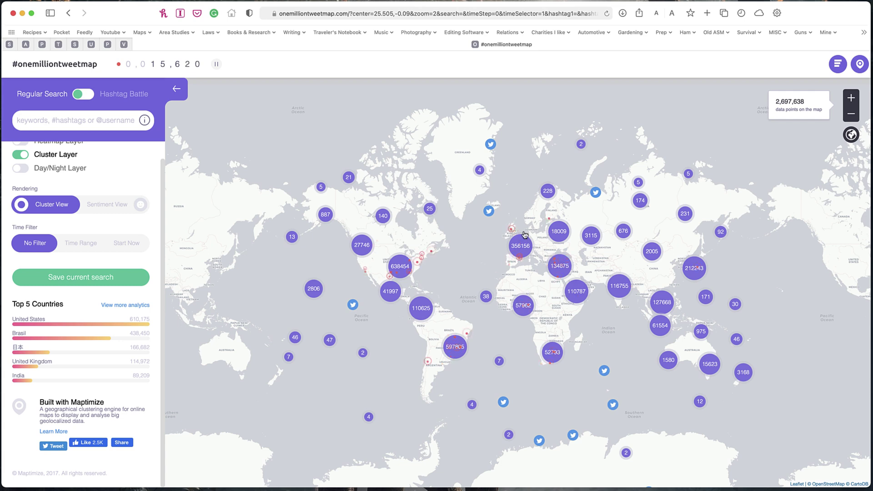
pyautogui.click(525, 309)
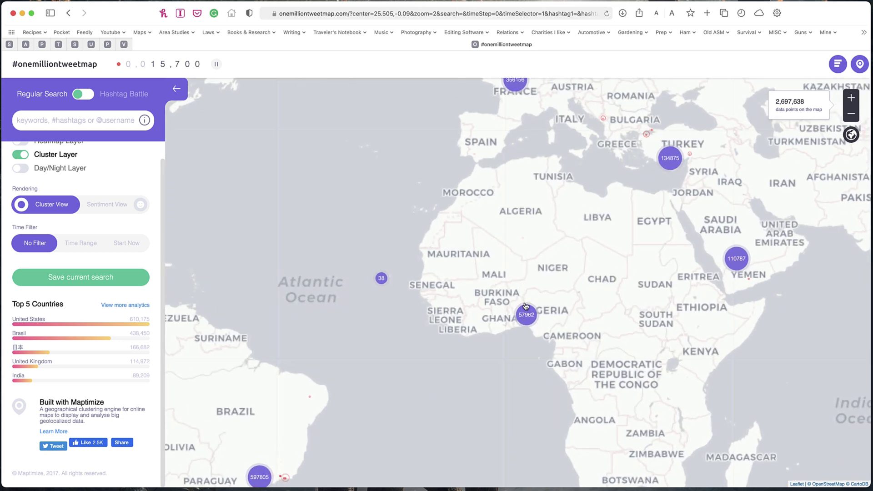
pyautogui.click(531, 308)
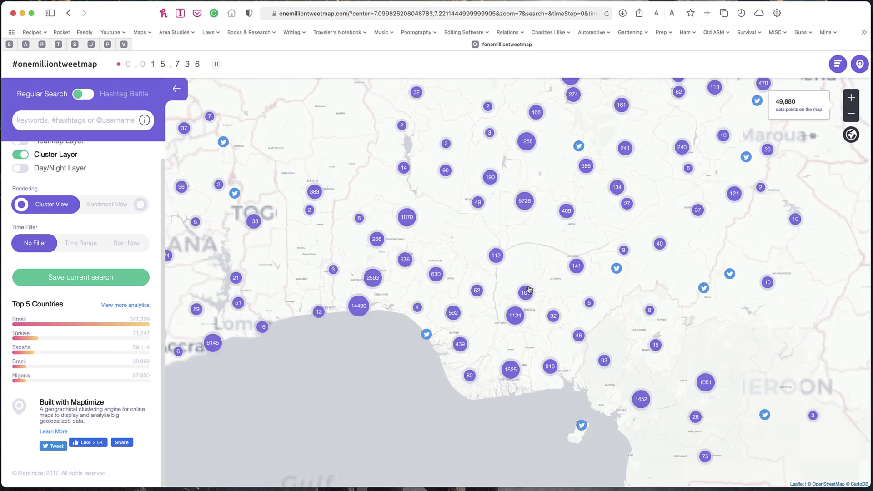
pyautogui.click(496, 257)
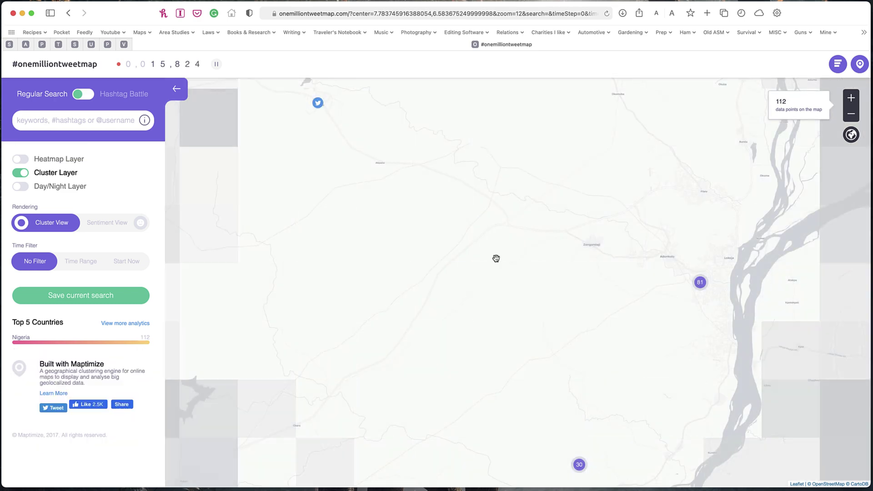
pyautogui.click(580, 468)
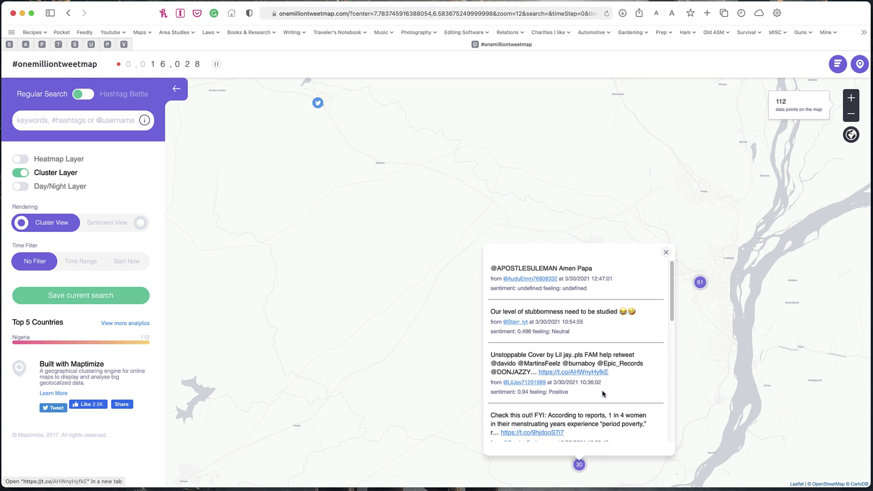
pyautogui.click(666, 252)
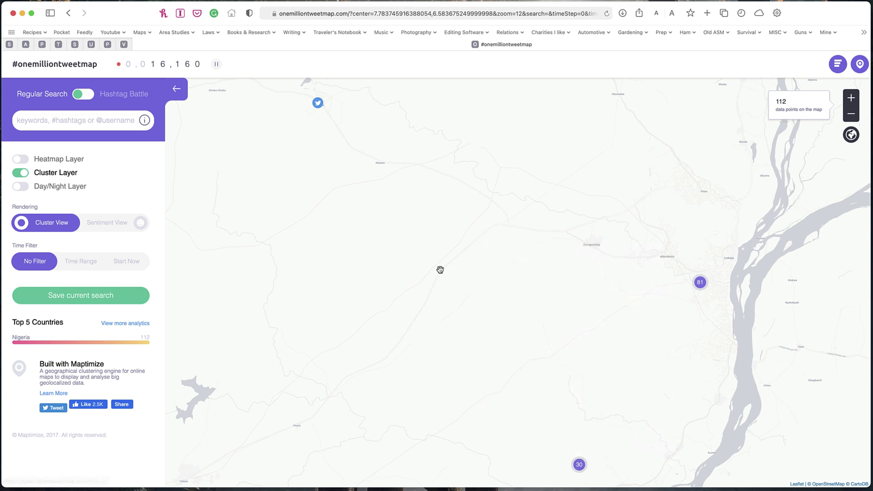
# - Zoom out and reset the map to the whole-world view
pyautogui.scroll(5, 440, 269)
pyautogui.scroll(-4, 441, 270)
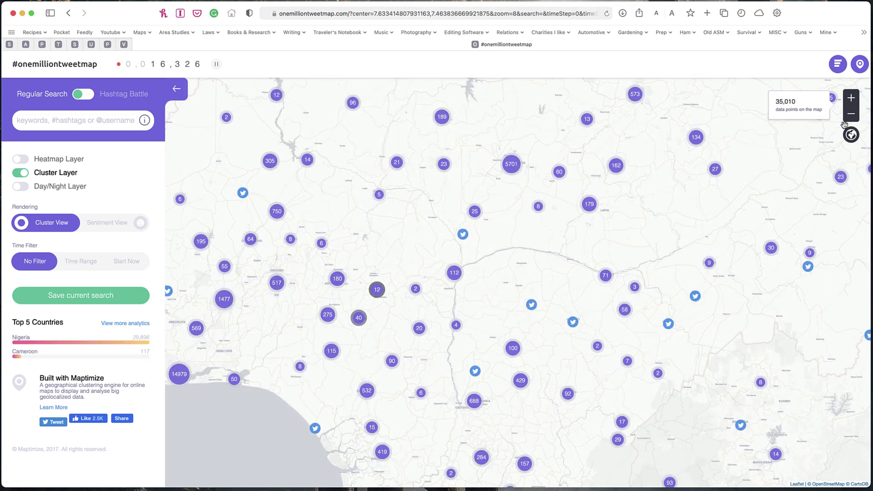
pyautogui.click(850, 141)
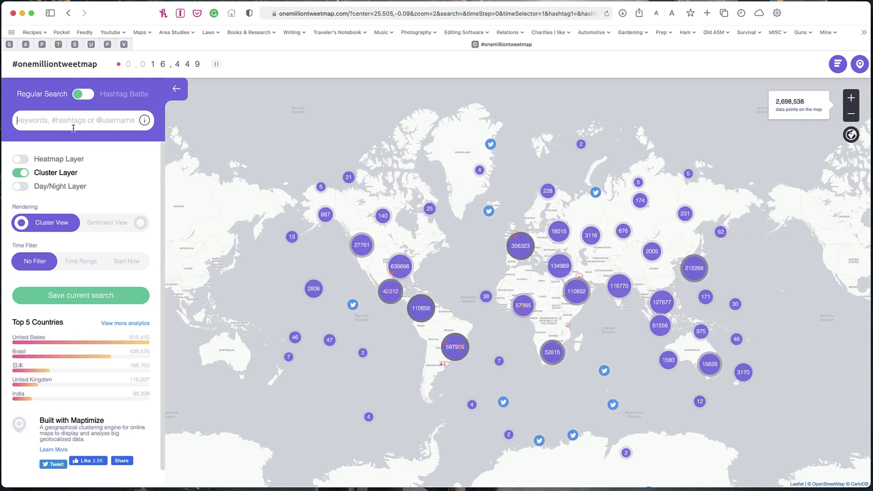
# - Search for 'dog training' and read the matching tweet posted near Alaska
pyautogui.click(74, 128)
pyautogui.write('dog t')
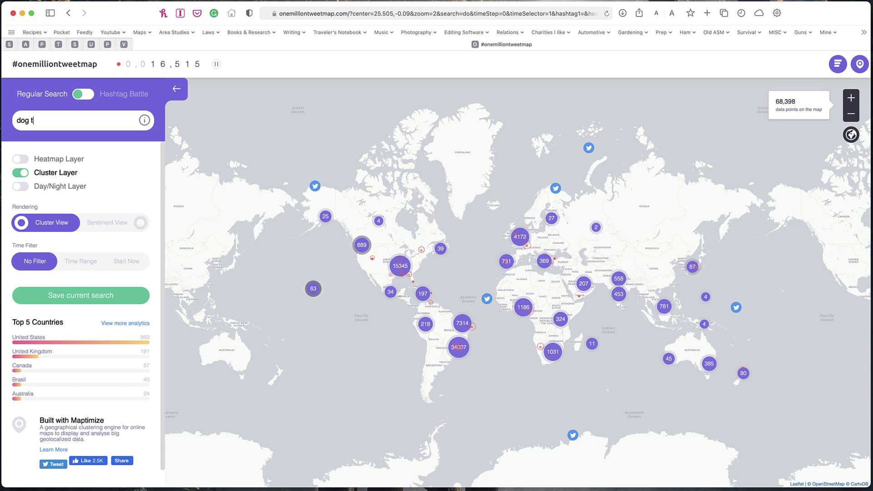
pyautogui.write('raining')
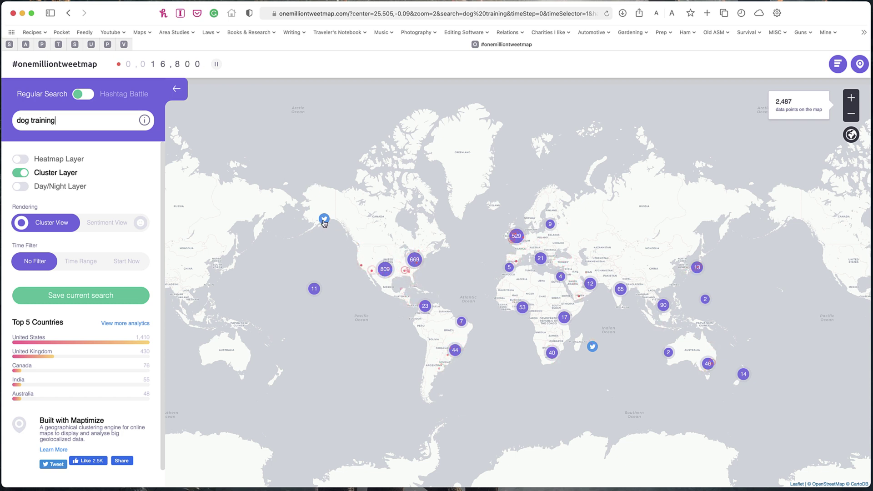
pyautogui.click(325, 220)
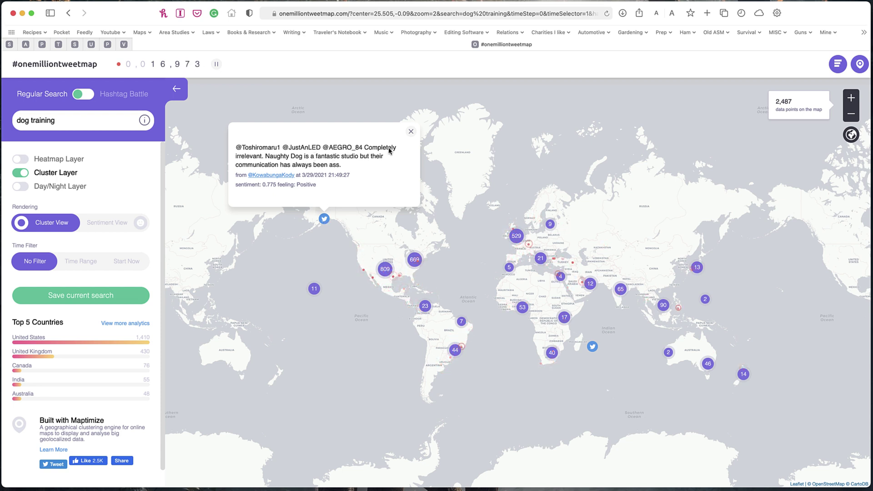
pyautogui.click(412, 133)
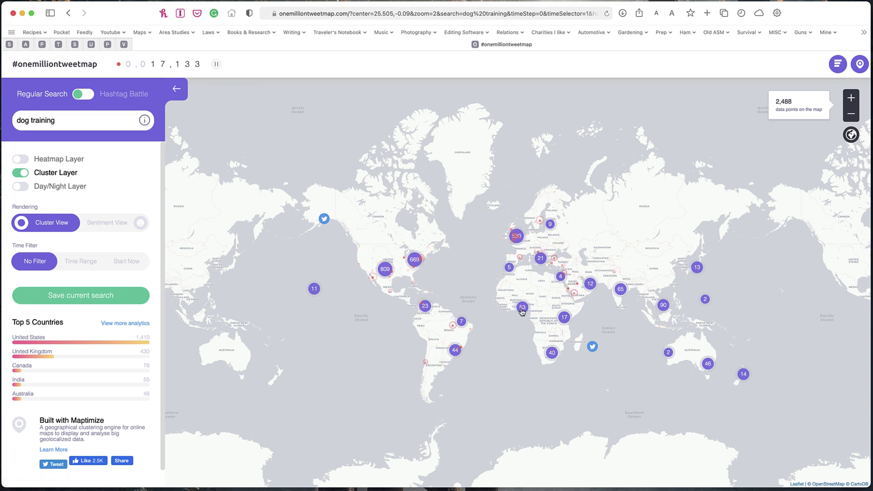
# - Search for 'politics', zoom into the western-US 44 cluster, and read the Salt Lake City tweet
pyautogui.tripleClick(40, 123)
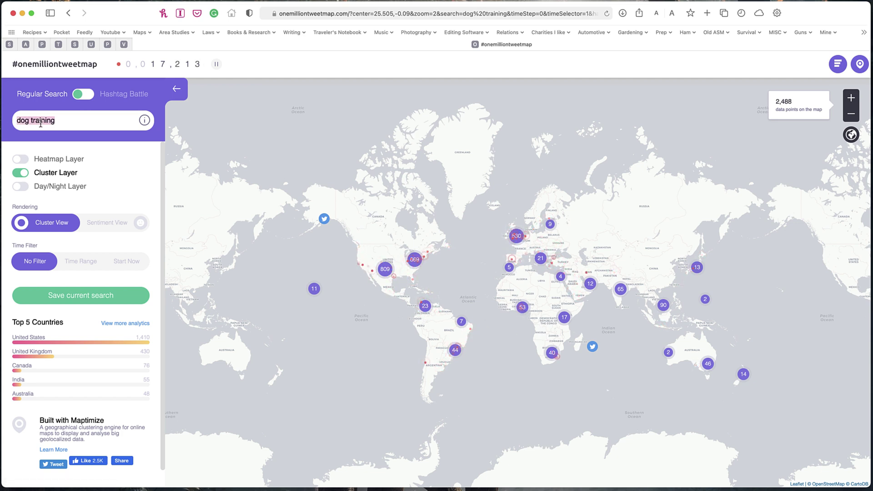
pyautogui.write('poli')
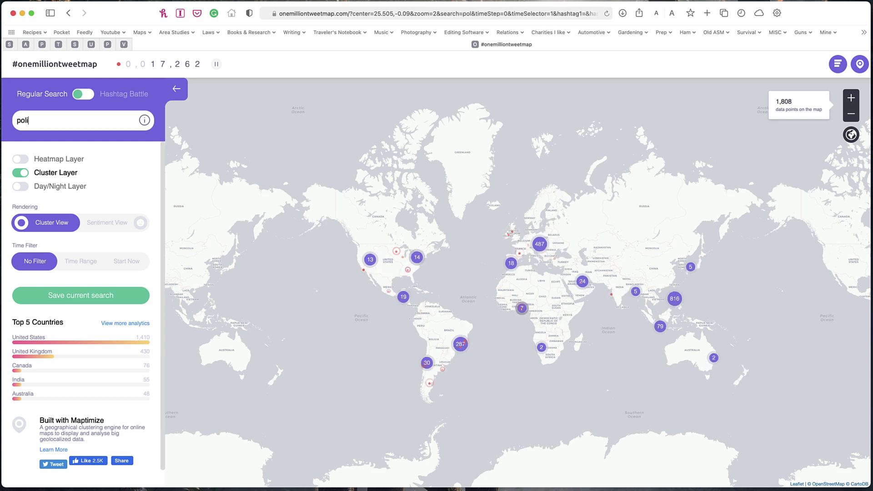
pyautogui.write('tics')
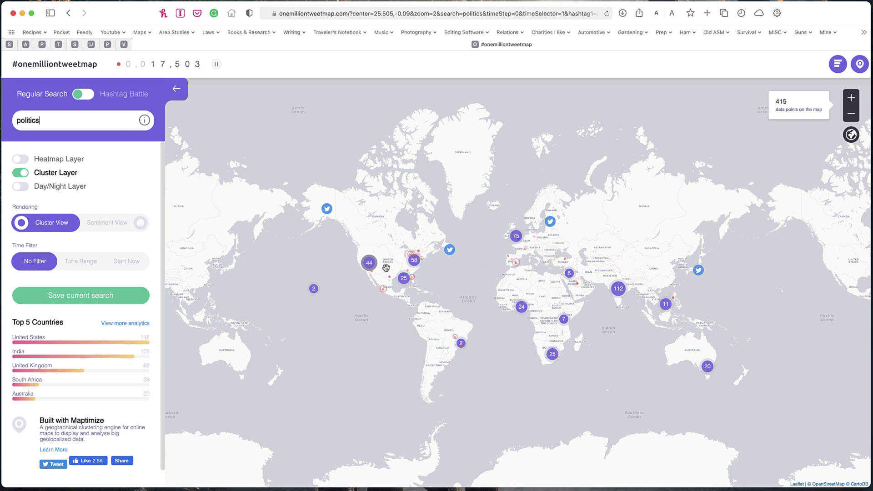
pyautogui.click(367, 268)
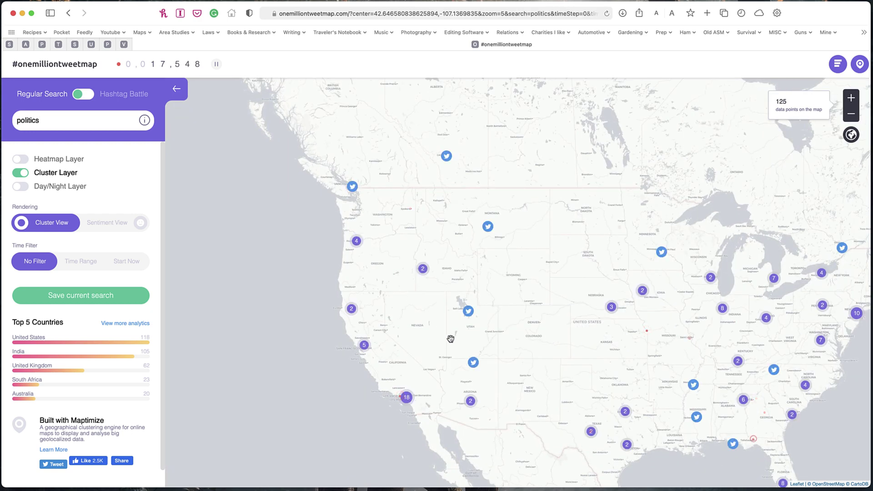
pyautogui.click(469, 311)
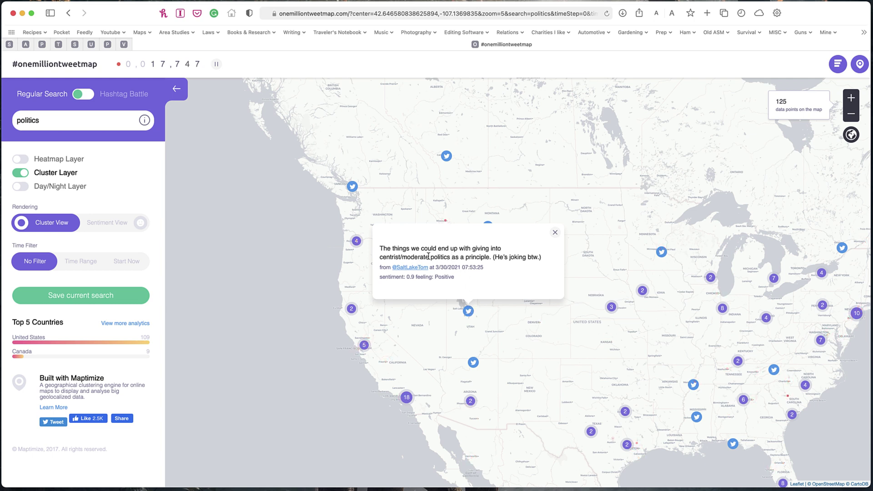
pyautogui.click(555, 233)
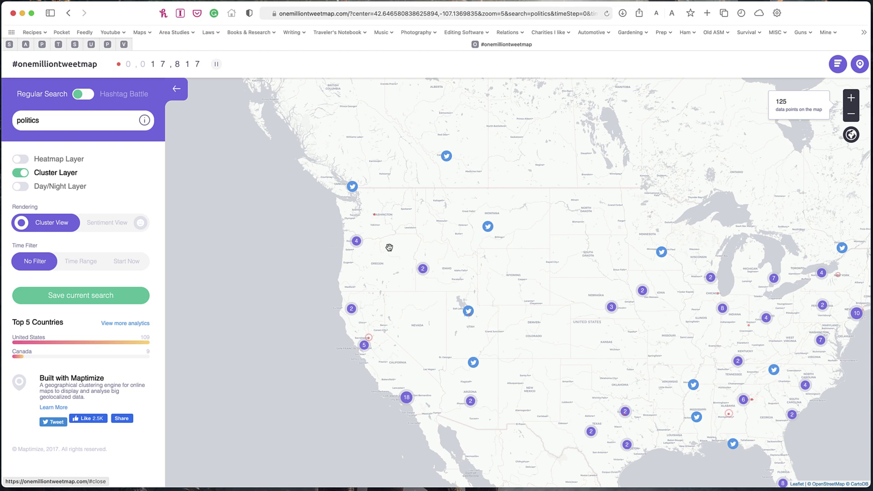
# - Zoom into the 4 cluster near Portland, read the Hillsboro tweet, and select the search word
pyautogui.click(356, 241)
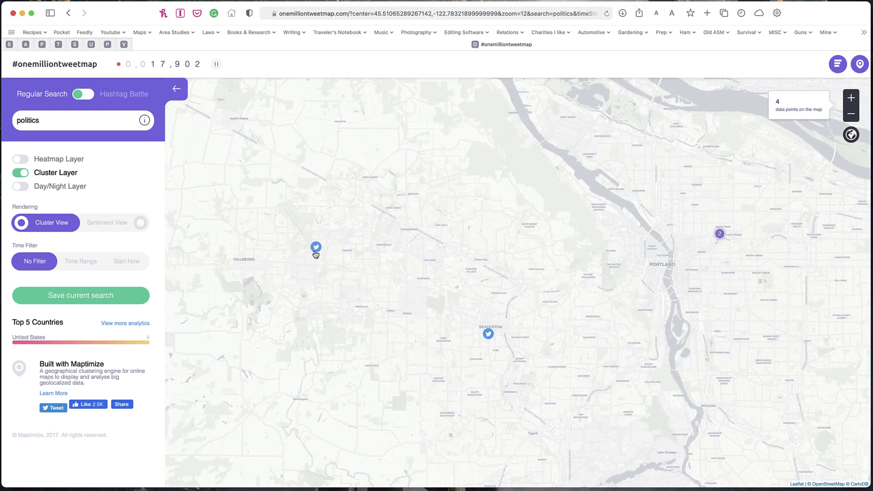
pyautogui.click(316, 247)
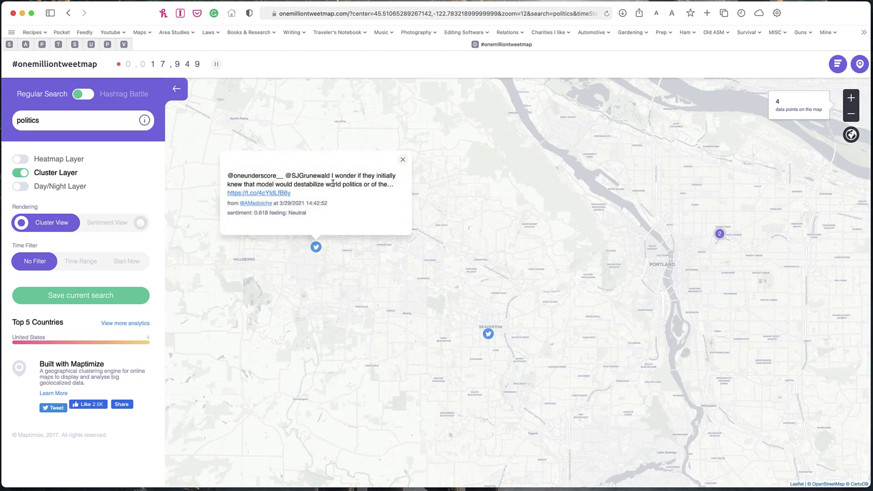
pyautogui.doubleClick(35, 111)
# - Change the search term to 'dog training', correcting the typo
pyautogui.write('dog trai')
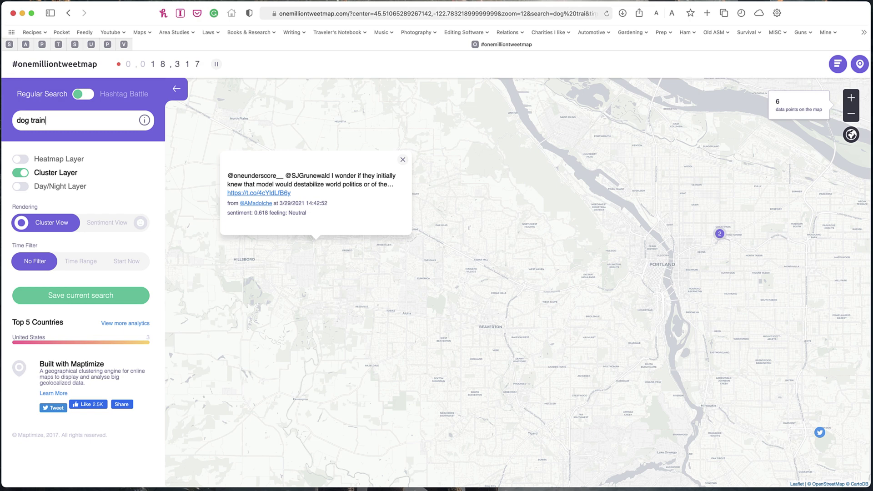
pyautogui.write('n')
pyautogui.press('BackSpace')
pyautogui.write('ing')
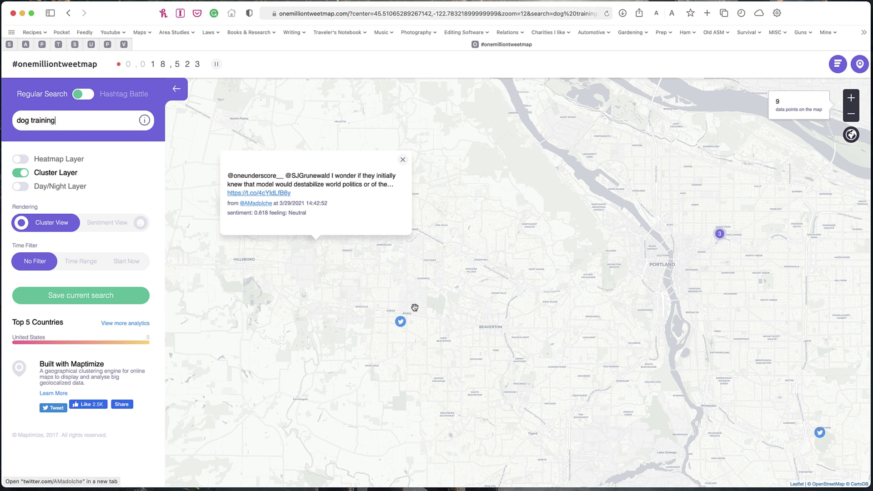
# - Reset the map to the whole world and open the dog training tweet near Alaska
pyautogui.scroll(3, 629, 226)
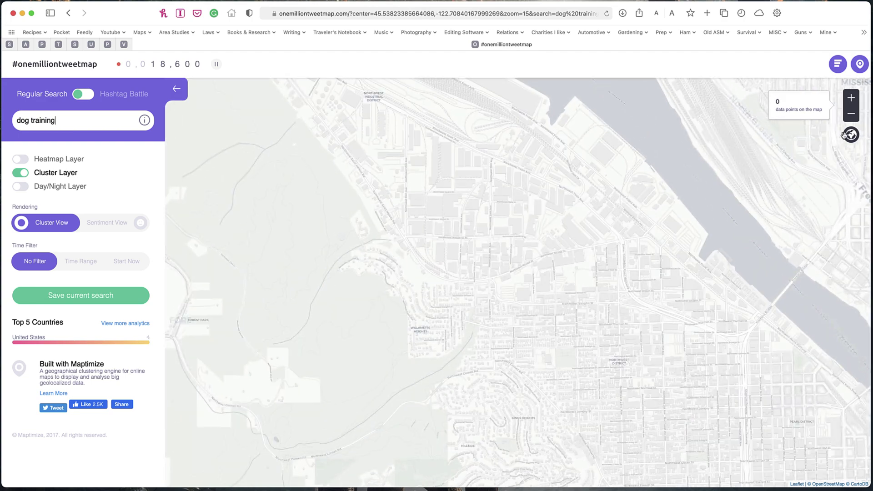
pyautogui.click(851, 135)
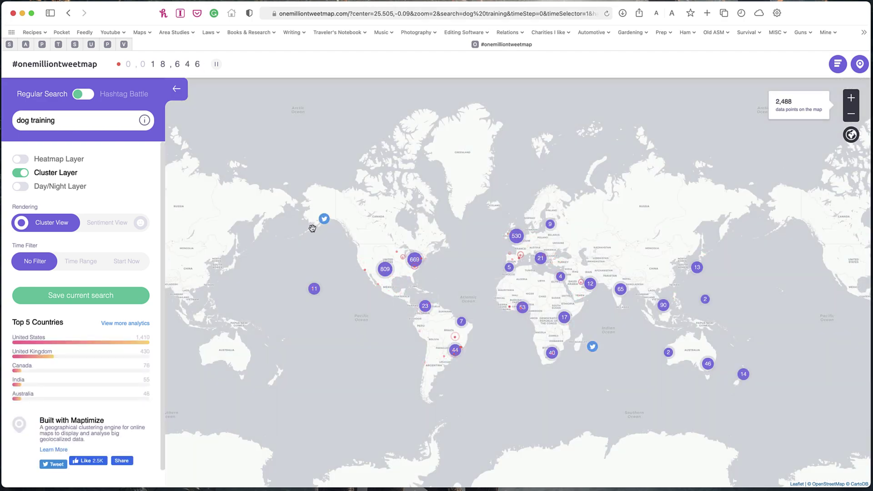
pyautogui.click(324, 220)
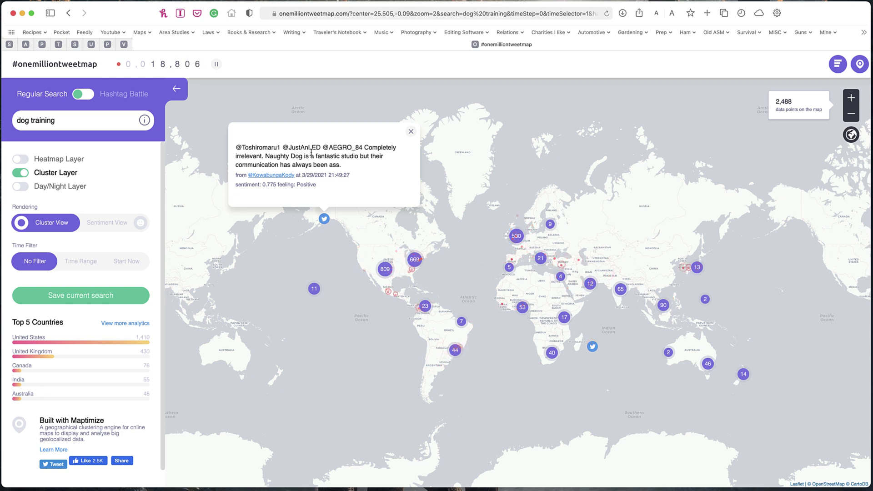
# - Wrap the search in double quotes to make it the exact phrase "dog training"
pyautogui.click(95, 116)
pyautogui.write('"')
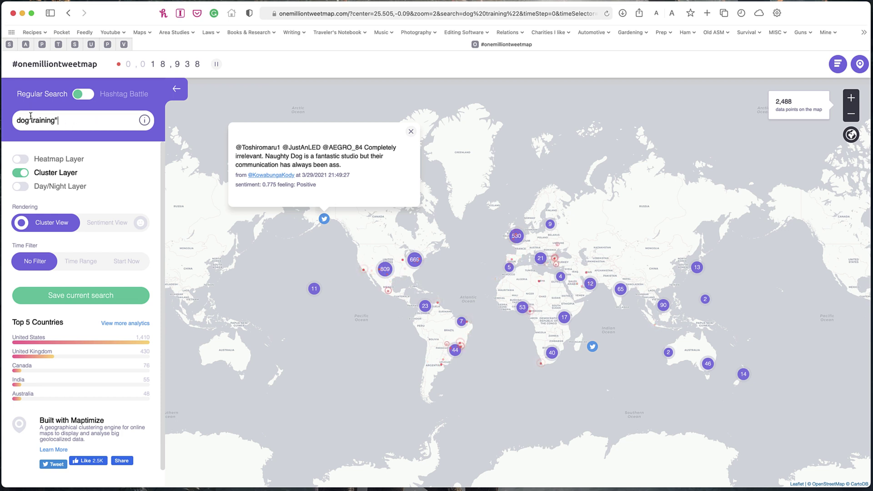
pyautogui.click(16, 120)
pyautogui.write('"')
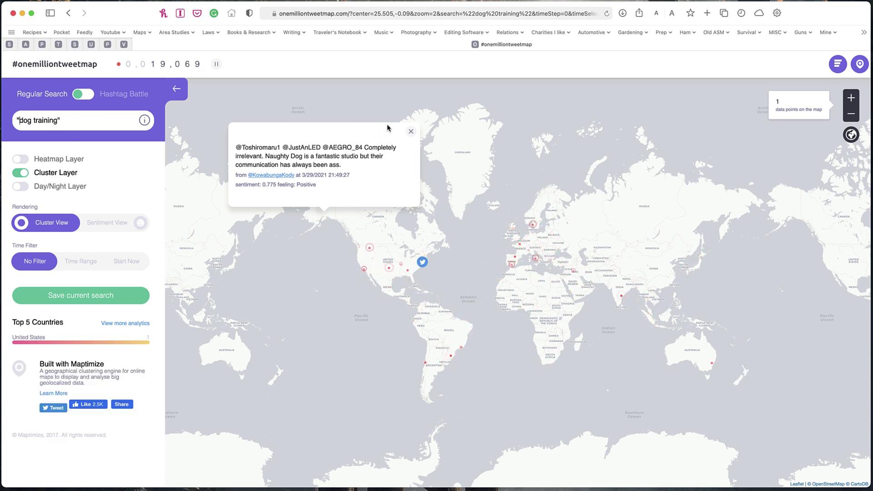
# - Close the Alaska tweet, then read and close the single eastern US match
pyautogui.click(410, 131)
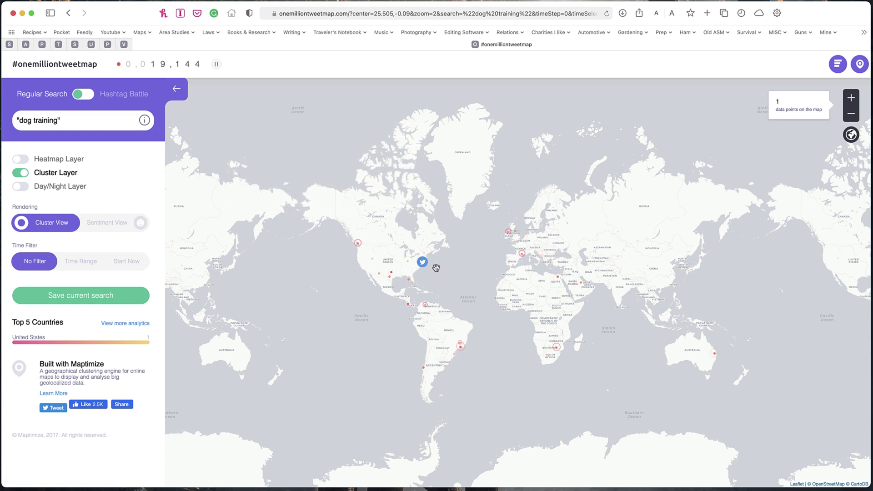
pyautogui.click(422, 264)
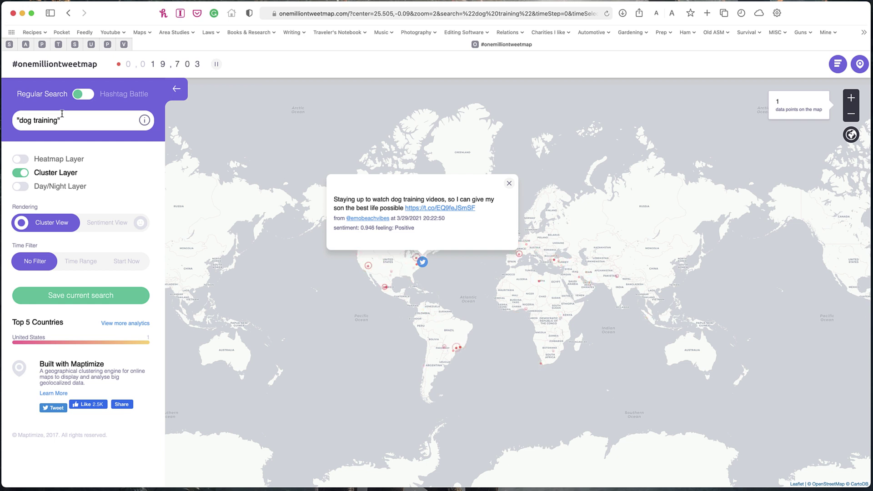
pyautogui.click(510, 184)
# - Search for 'Joe Biden' and read a tweet in the southeastern United States
pyautogui.tripleClick(94, 123)
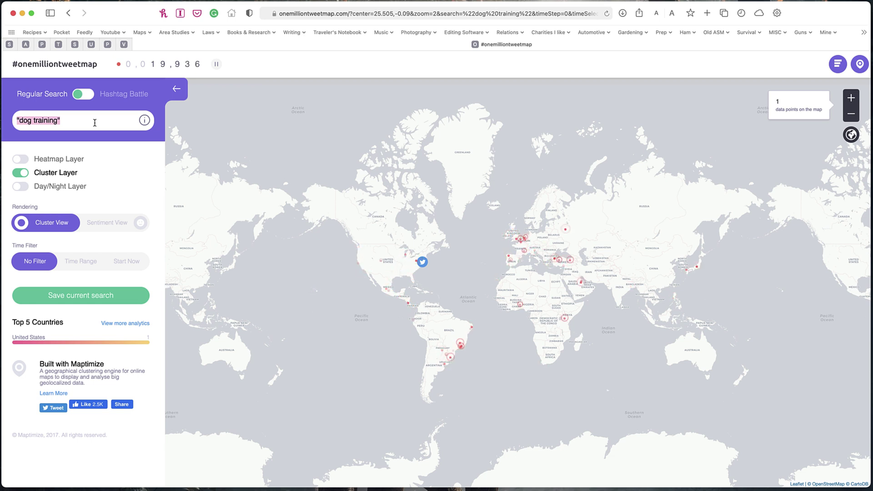
pyautogui.write('Joe')
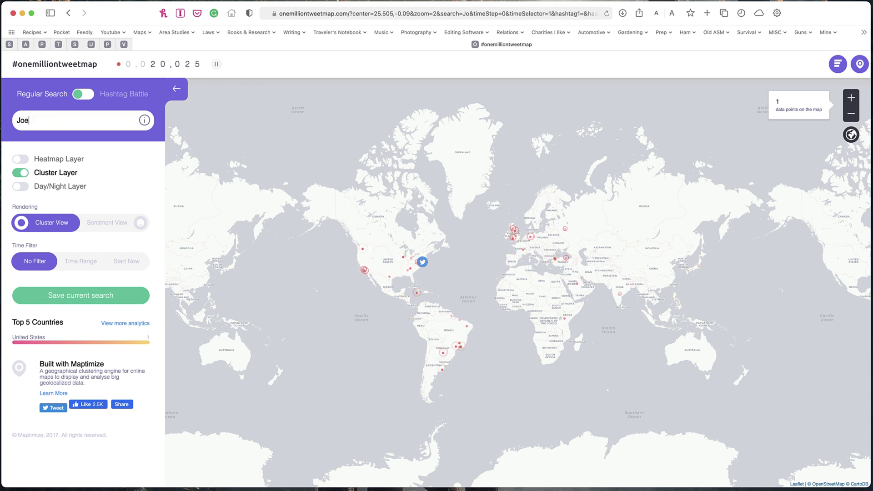
pyautogui.write(' Biden')
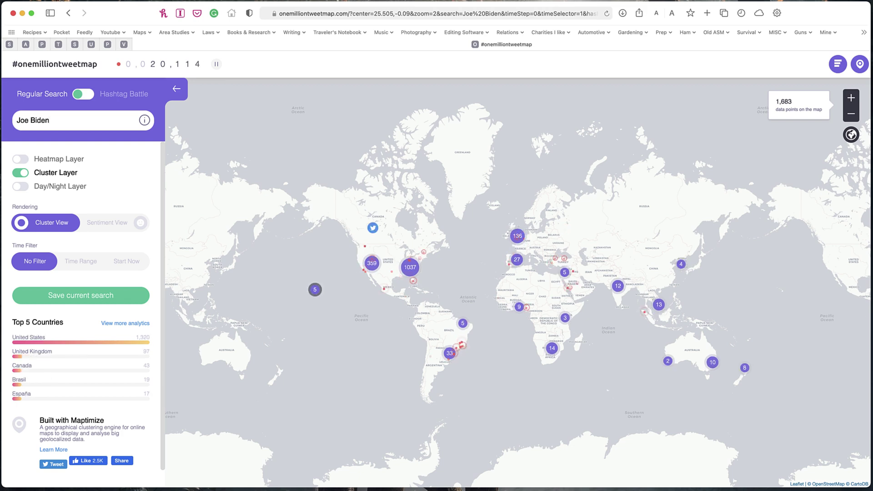
pyautogui.scroll(-2, 402, 251)
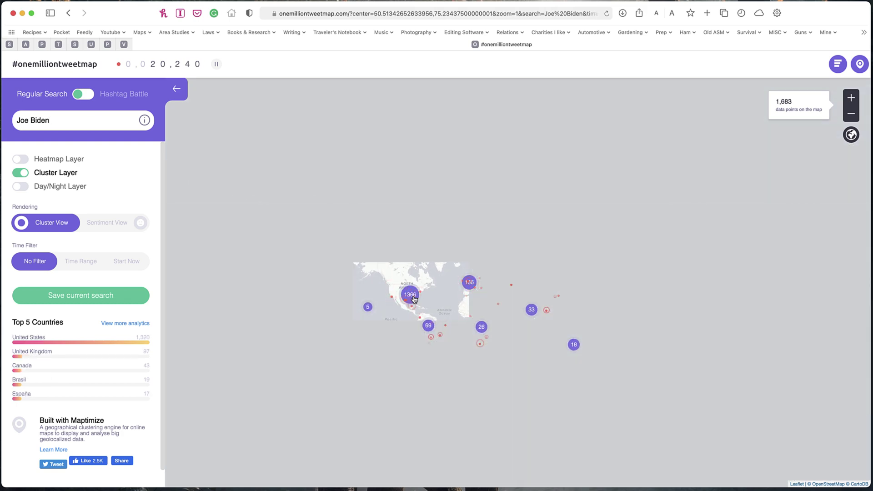
pyautogui.scroll(4, 303, 318)
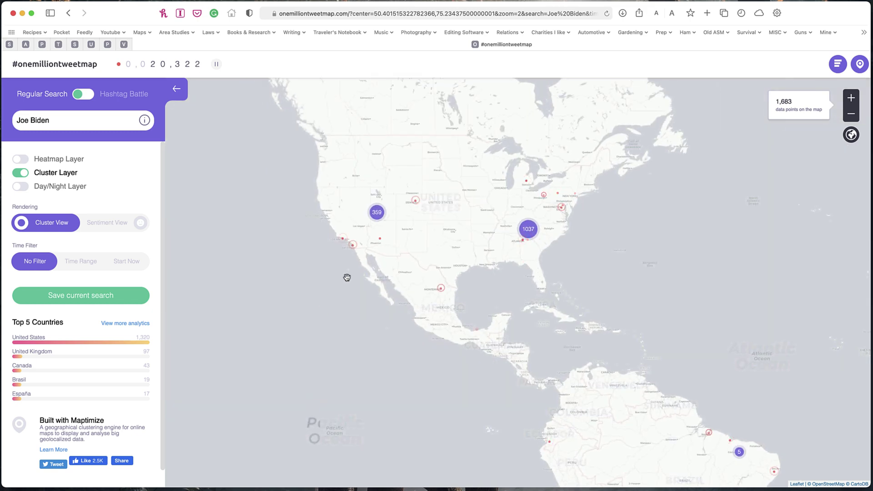
pyautogui.click(527, 234)
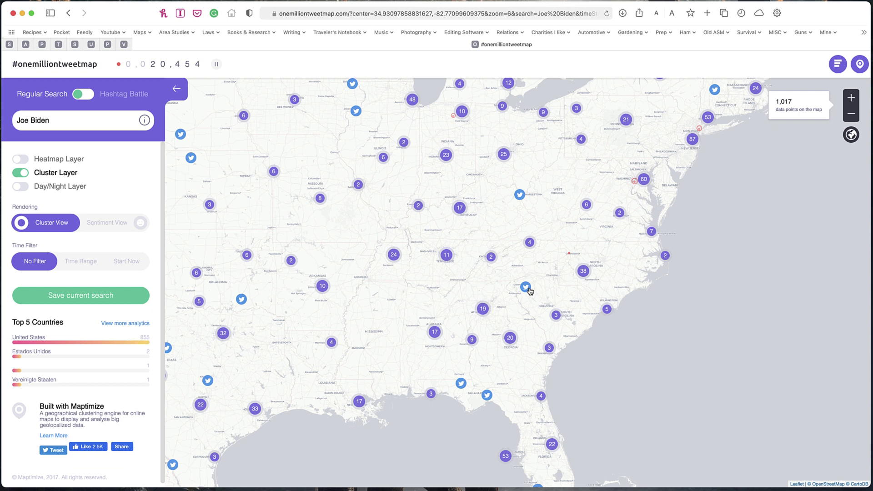
pyautogui.click(528, 288)
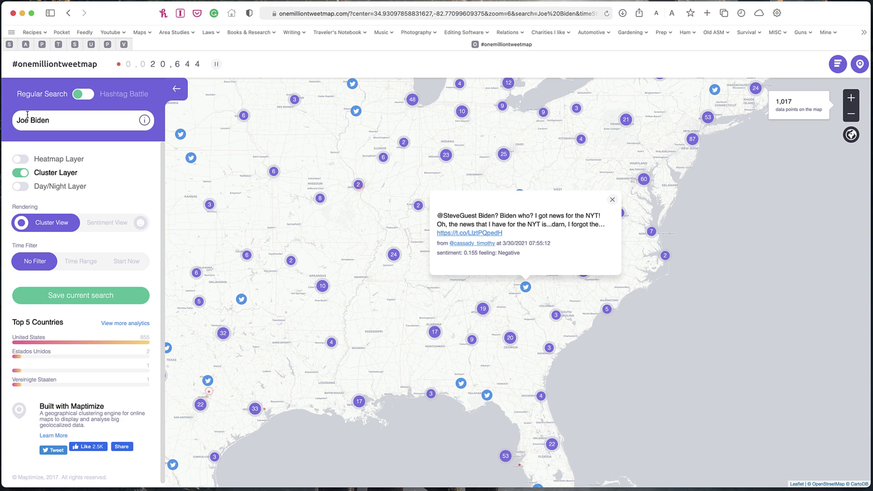
# - Zoom into the 10-tweet cluster near Little Rock and open an Arkansas tweet
pyautogui.click(325, 286)
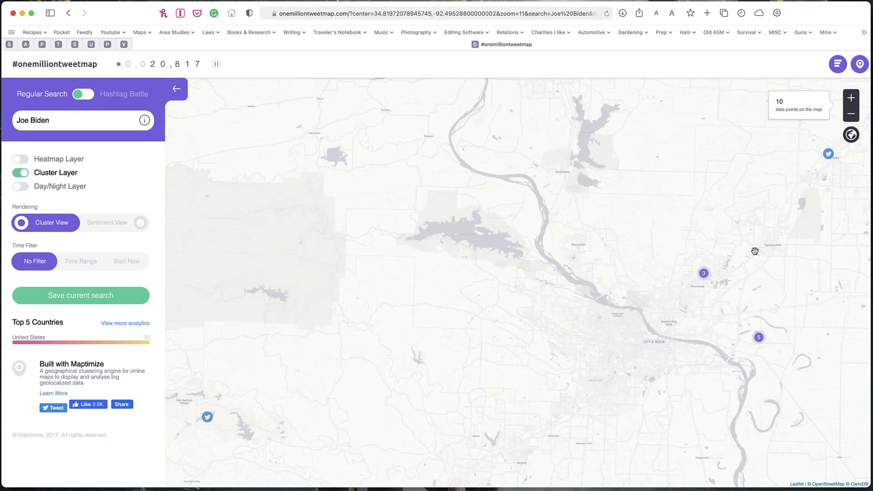
pyautogui.click(828, 154)
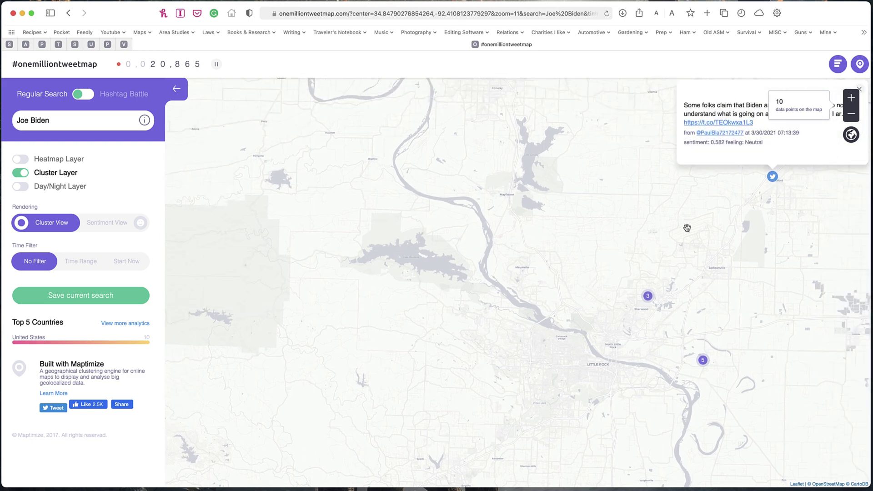
pyautogui.scroll(3, 669, 226)
pyautogui.scroll(5, 668, 226)
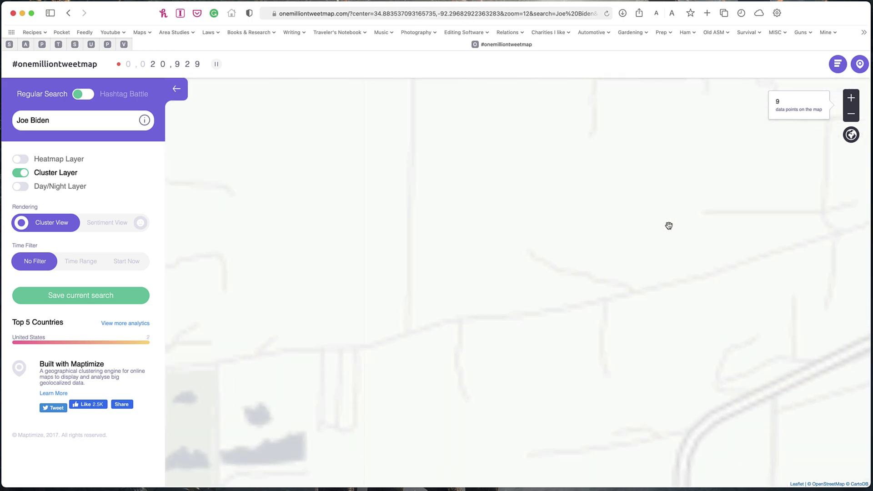
# - From world view, read tweets in the East Africa cluster and at Nairobi, then zoom out
pyautogui.click(851, 135)
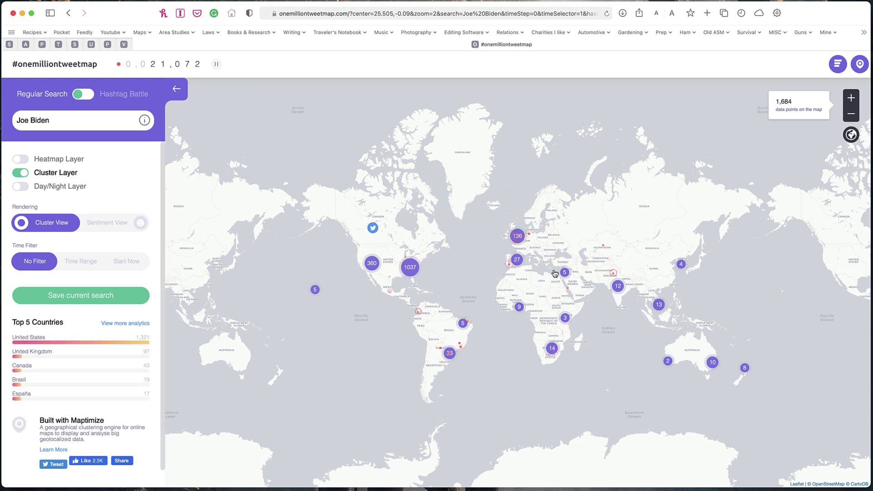
pyautogui.click(566, 318)
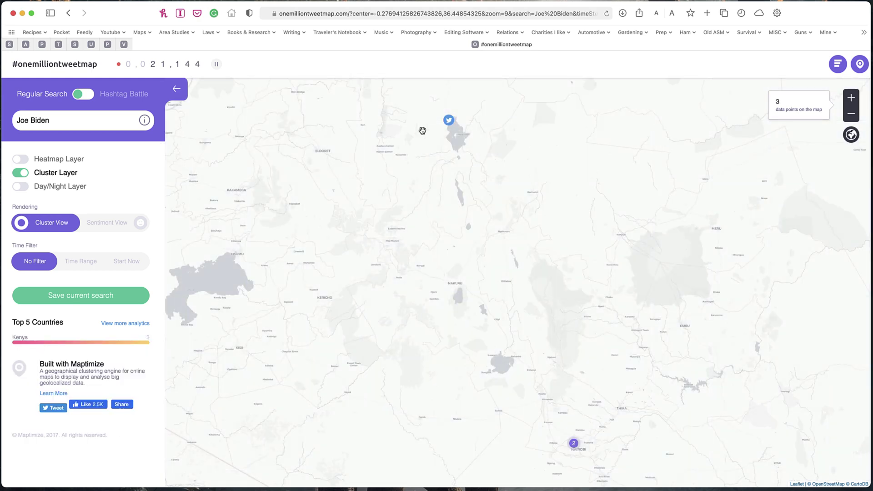
pyautogui.click(449, 121)
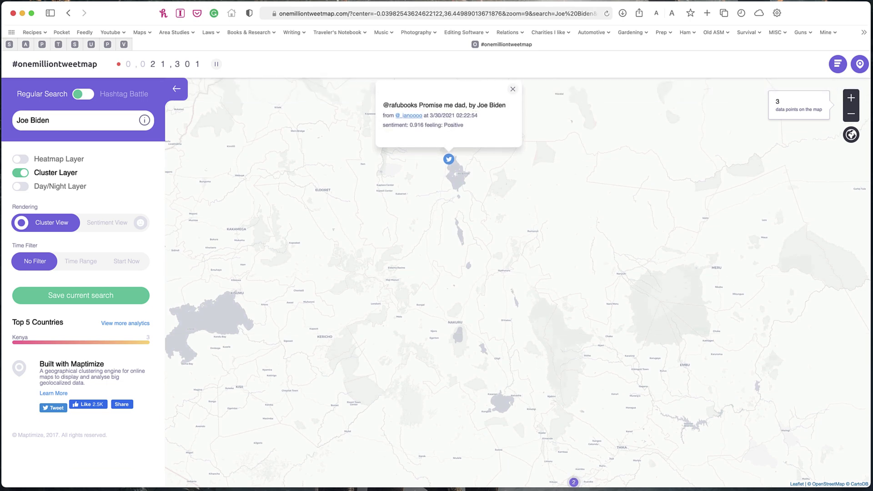
pyautogui.click(575, 482)
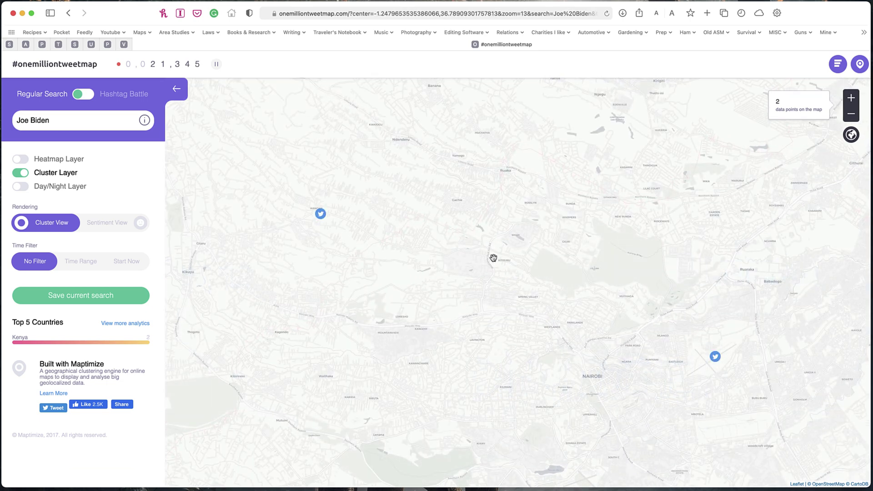
pyautogui.click(320, 219)
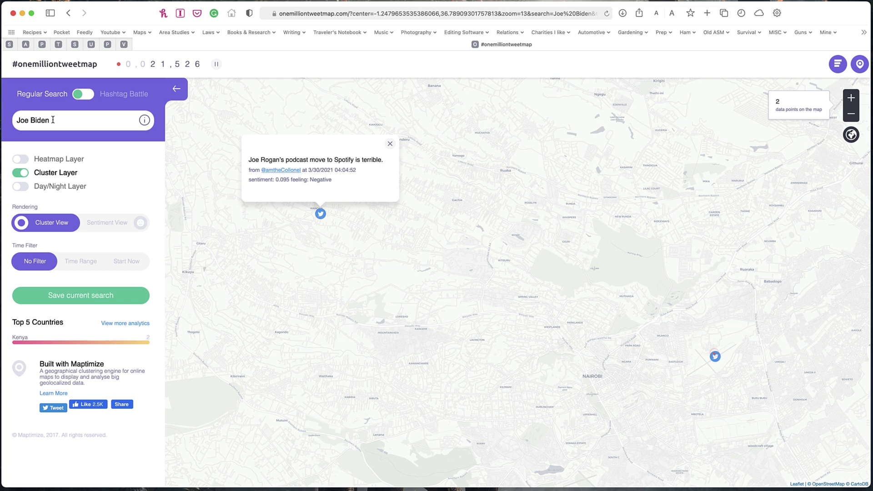
pyautogui.click(389, 143)
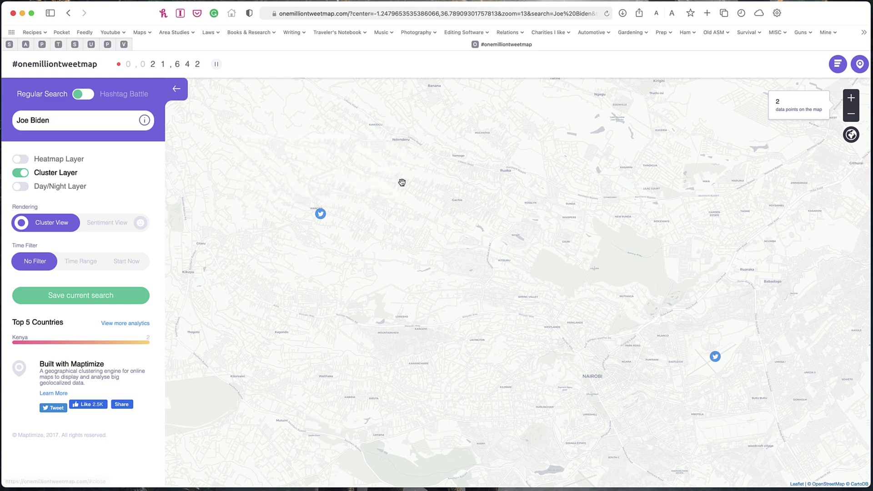
pyautogui.scroll(-2, 402, 185)
pyautogui.scroll(-4, 402, 184)
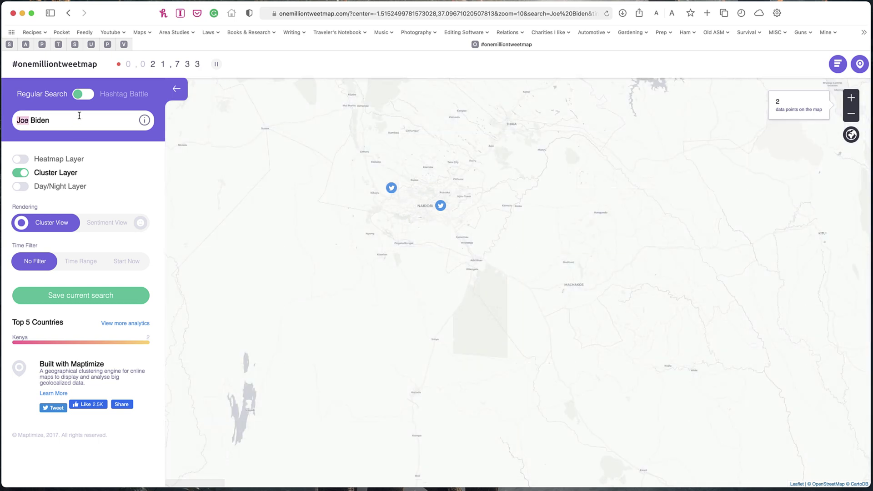
# - Replace the search with the exact phrase "active shooter" across the whole world
pyautogui.tripleClick(79, 116)
pyautogui.write('active shooter')
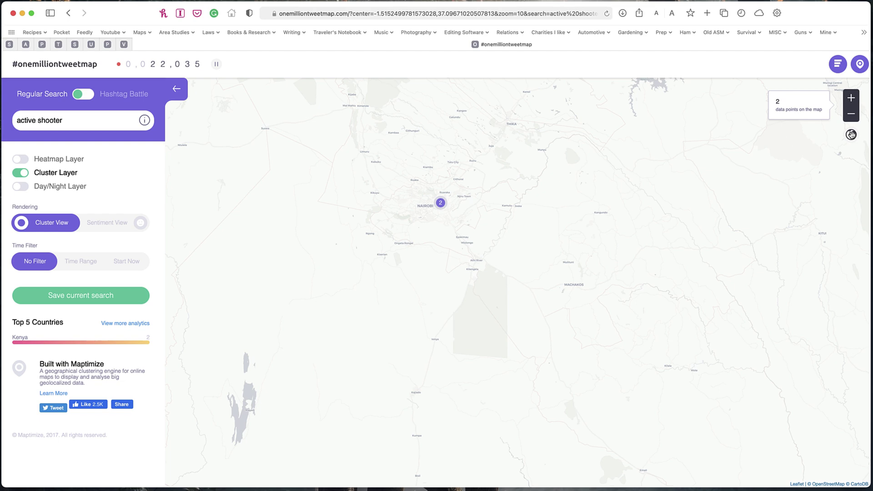
pyautogui.click(851, 135)
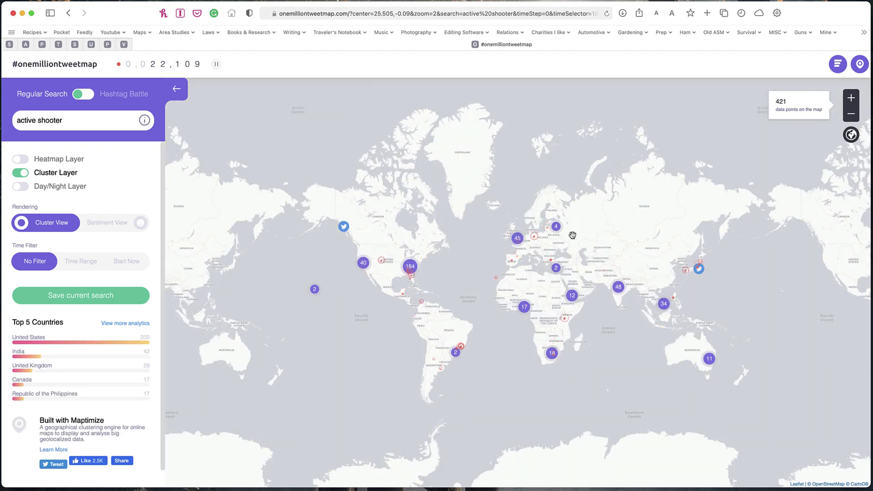
pyautogui.click(80, 119)
pyautogui.write('"')
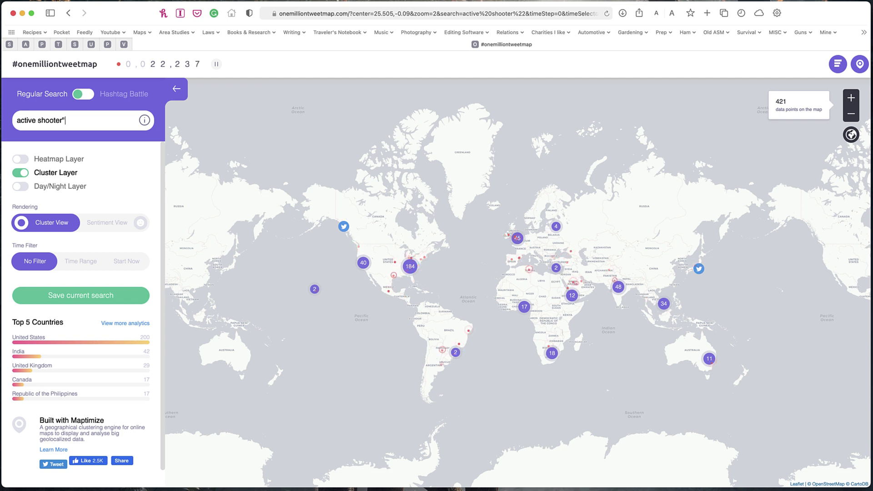
pyautogui.click(17, 120)
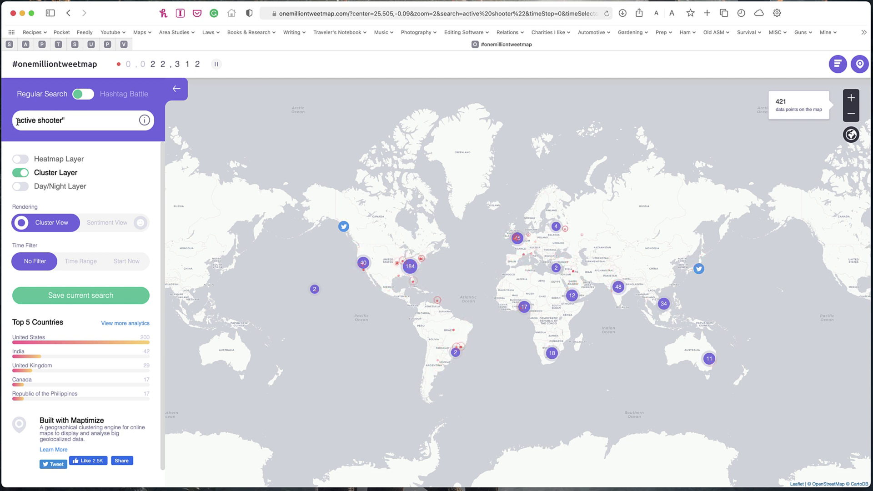
pyautogui.write('"')
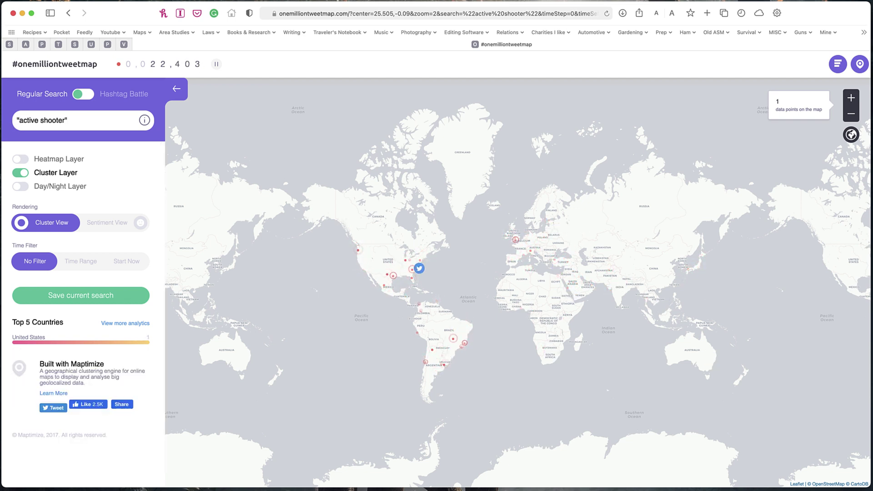
# - Read and close the single matching US tweet
pyautogui.click(419, 270)
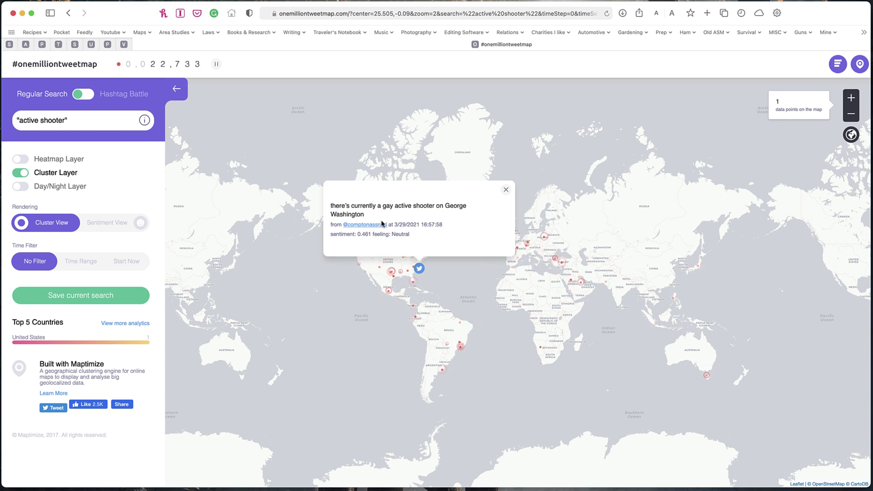
pyautogui.click(505, 192)
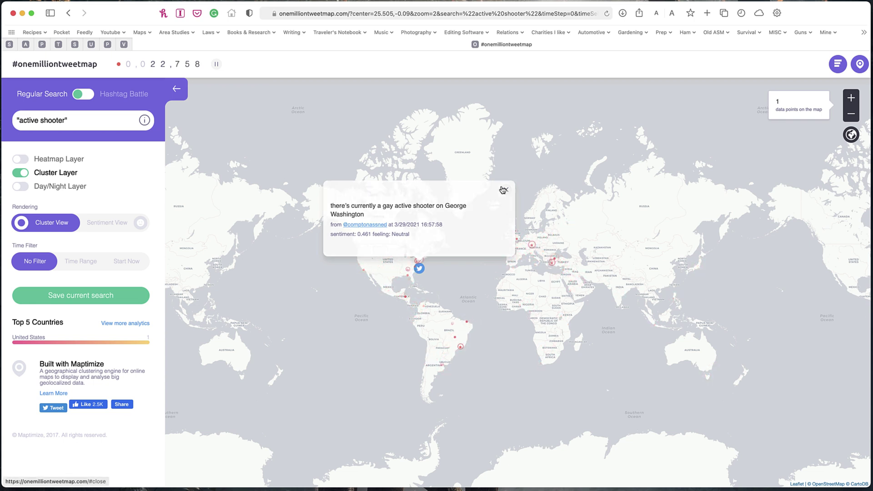
pyautogui.tripleClick(82, 121)
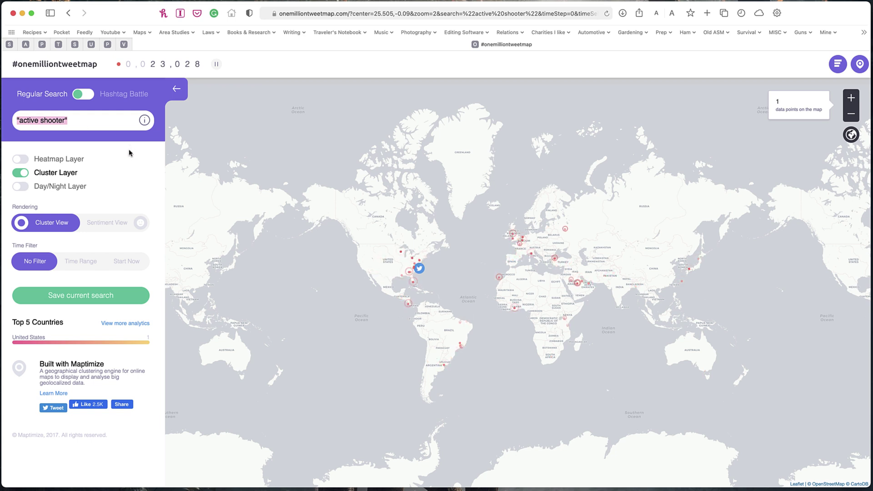
# - Search for 'riot' and read tweets in Finland, São Paulo, Bragança, Amazonas and Rondônia
pyautogui.write('riot')
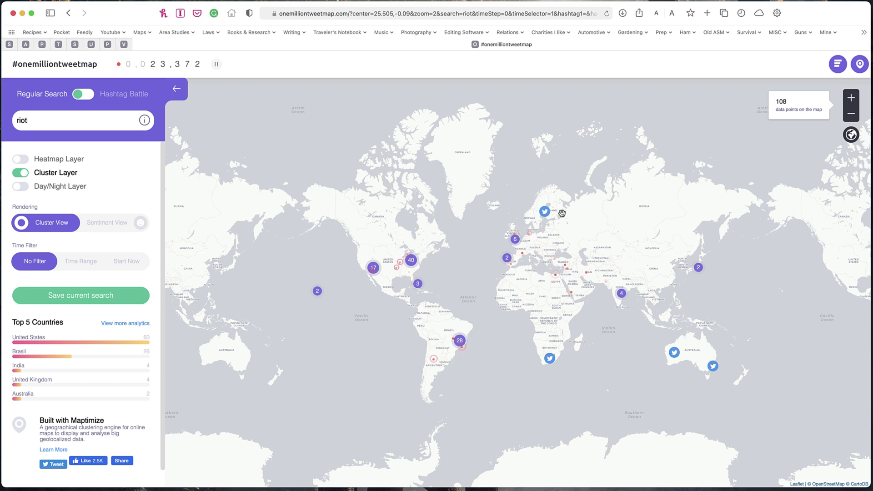
pyautogui.click(545, 213)
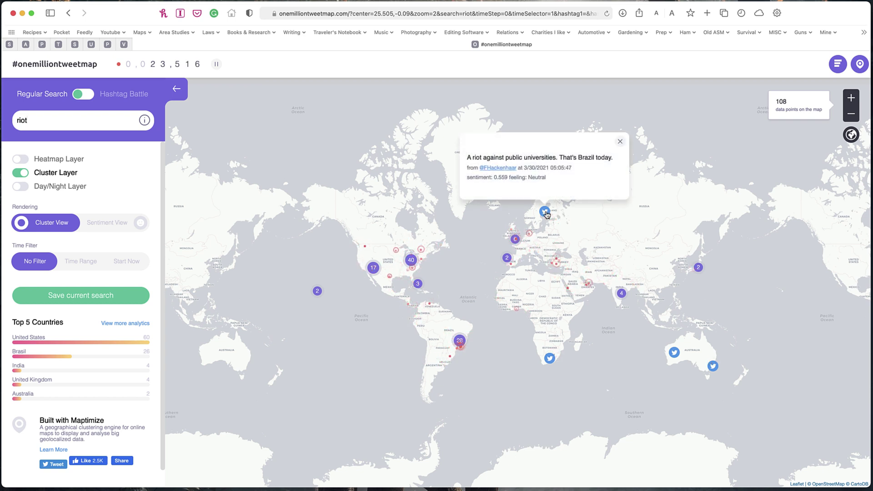
pyautogui.click(460, 342)
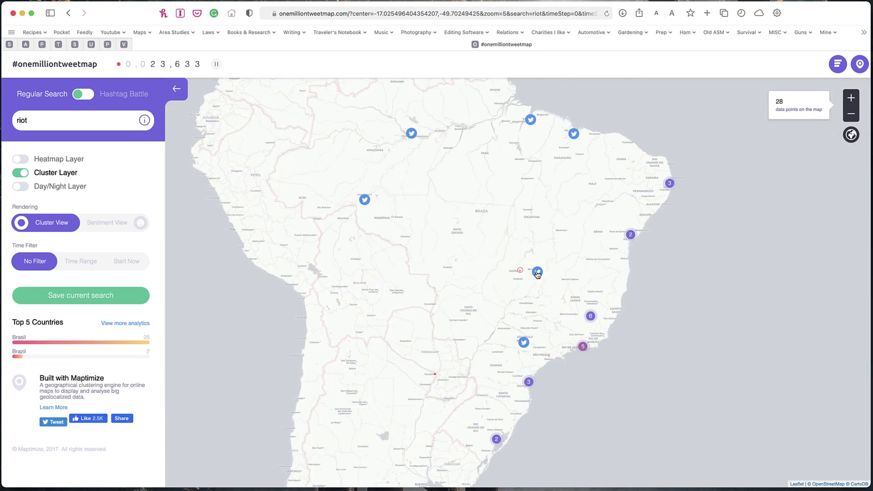
pyautogui.click(537, 273)
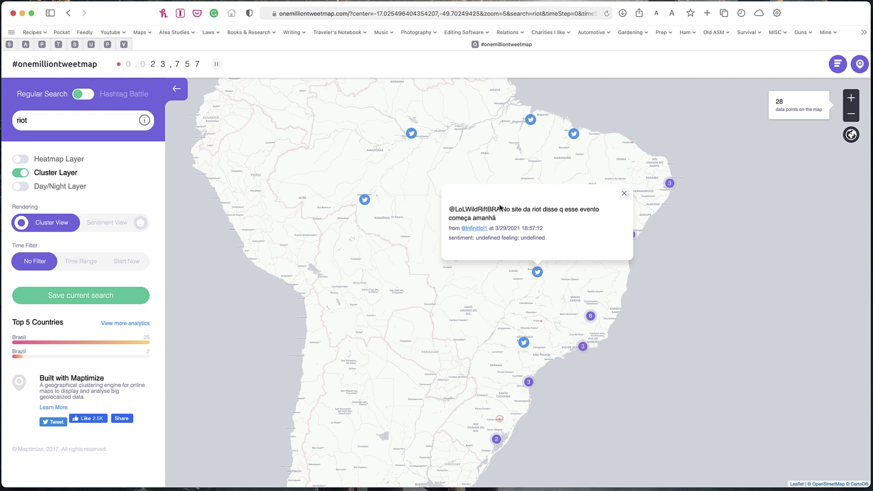
pyautogui.click(525, 351)
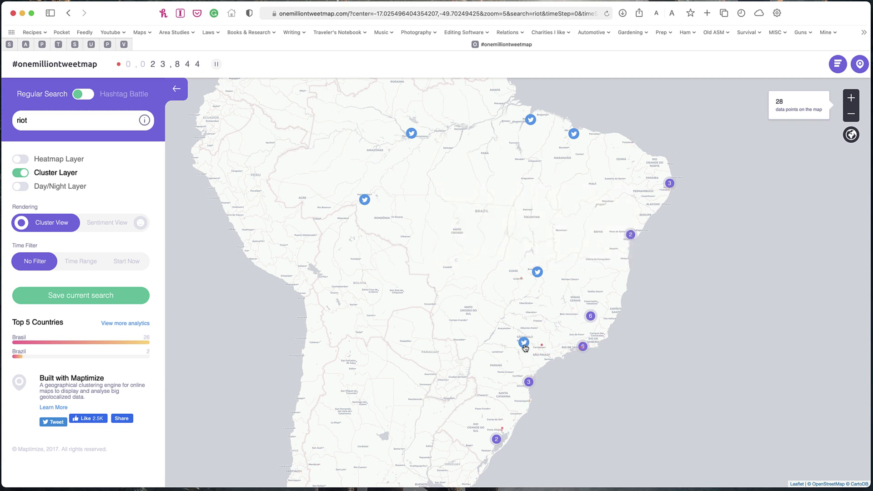
pyautogui.click(525, 348)
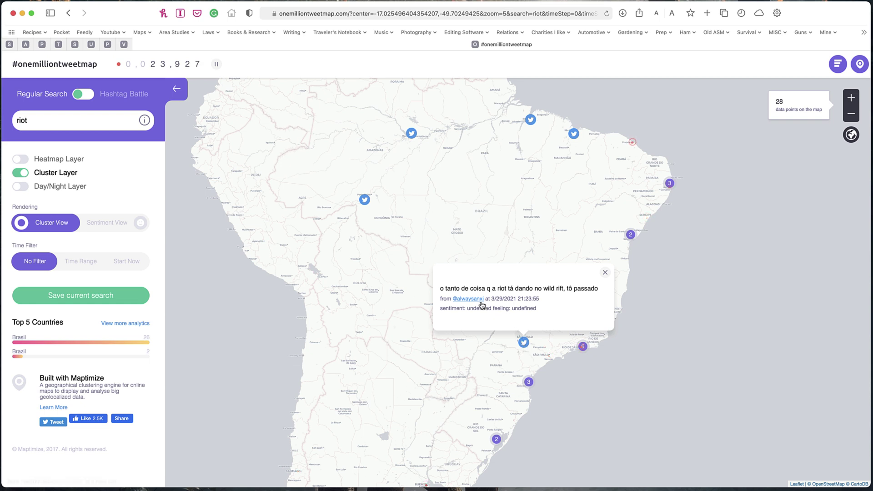
pyautogui.click(532, 123)
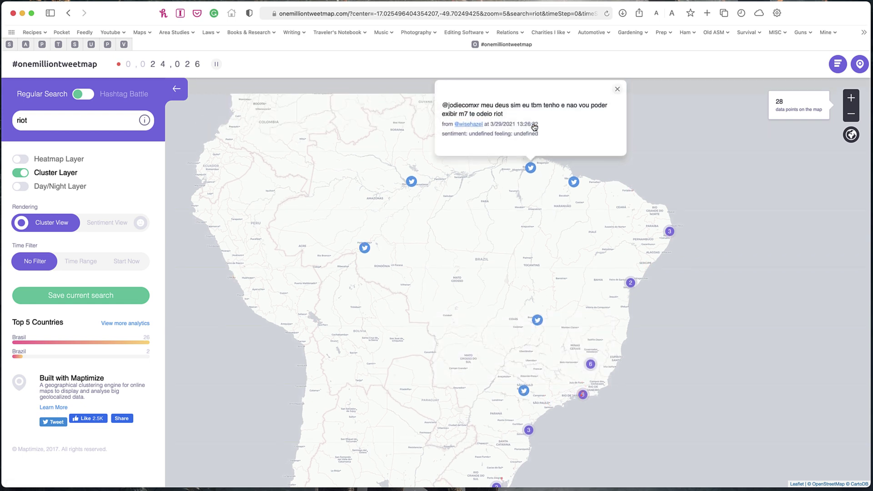
pyautogui.click(412, 182)
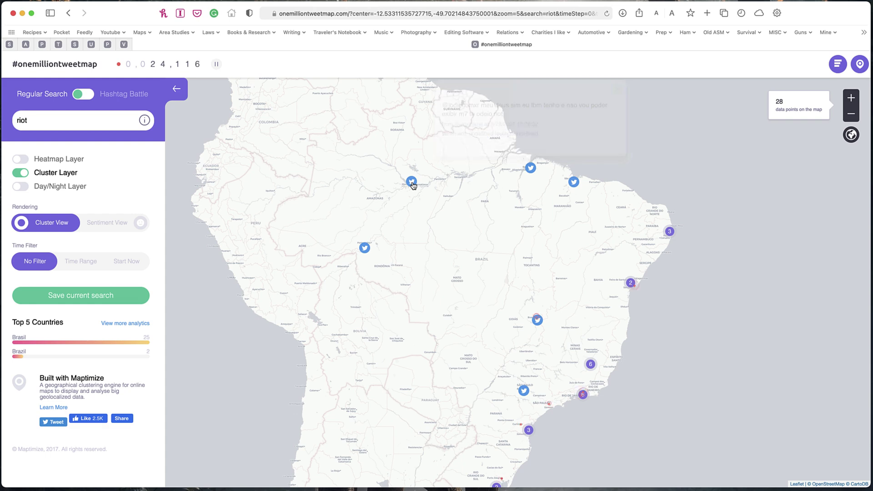
pyautogui.click(365, 249)
# - Return to world view, read two Australian riot tweets, and zoom into the US
pyautogui.click(850, 137)
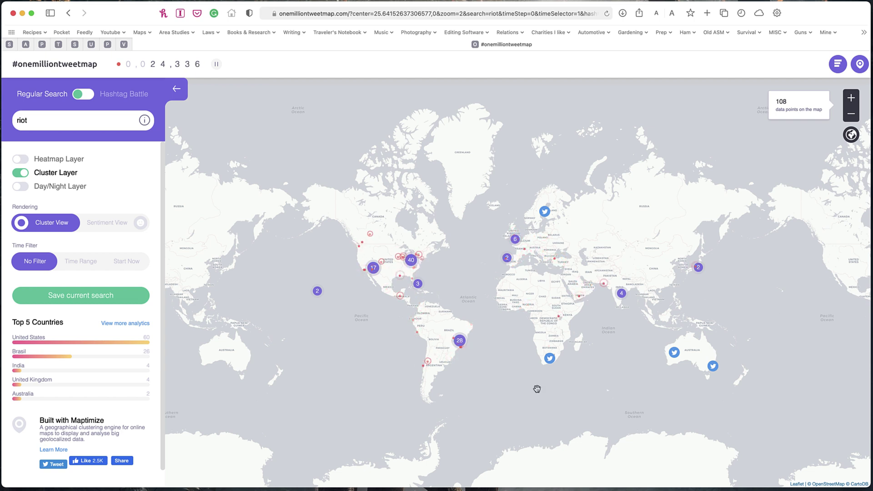
pyautogui.click(674, 357)
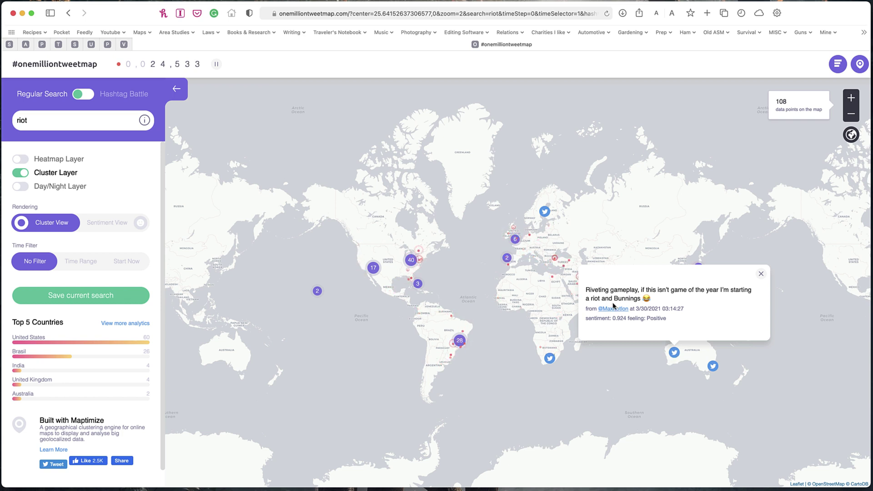
pyautogui.click(714, 369)
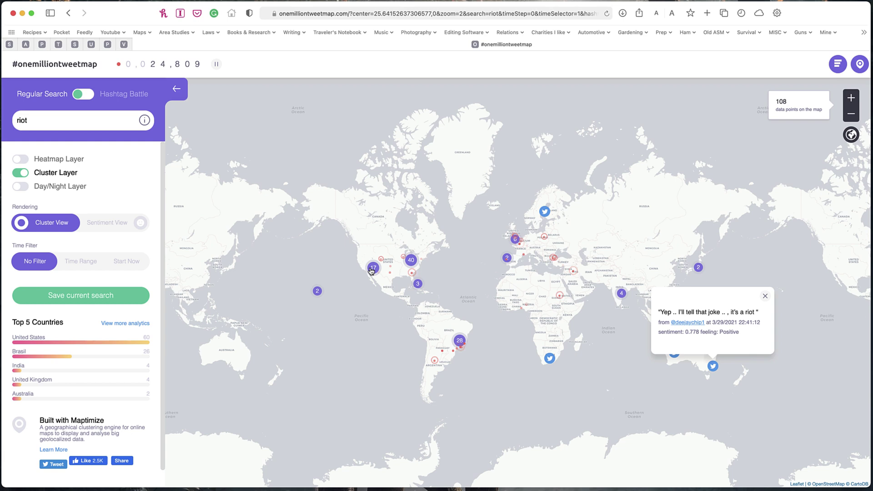
pyautogui.scroll(5, 373, 262)
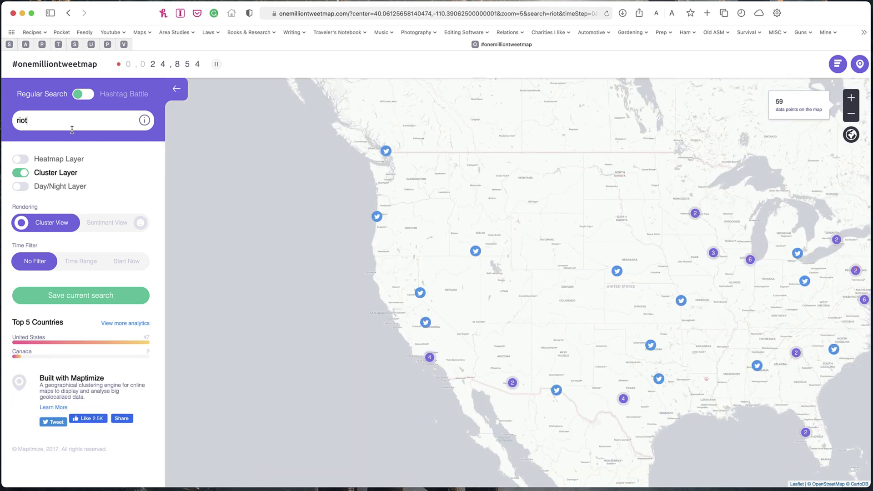
# - Search for 'active shooter boulder' and read tweets near Boulder and in western Colorado
pyautogui.press('BackSpace')
pyautogui.press('BackSpace')
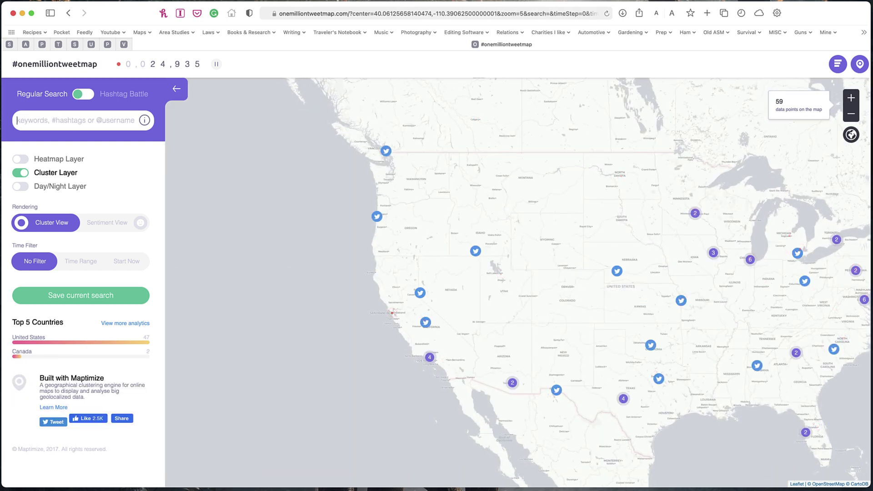
pyautogui.write('active shooter bould')
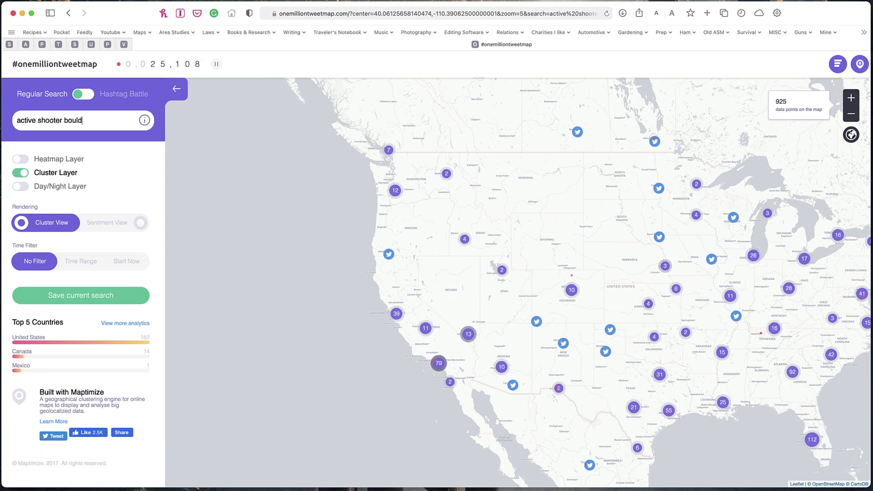
pyautogui.write('er')
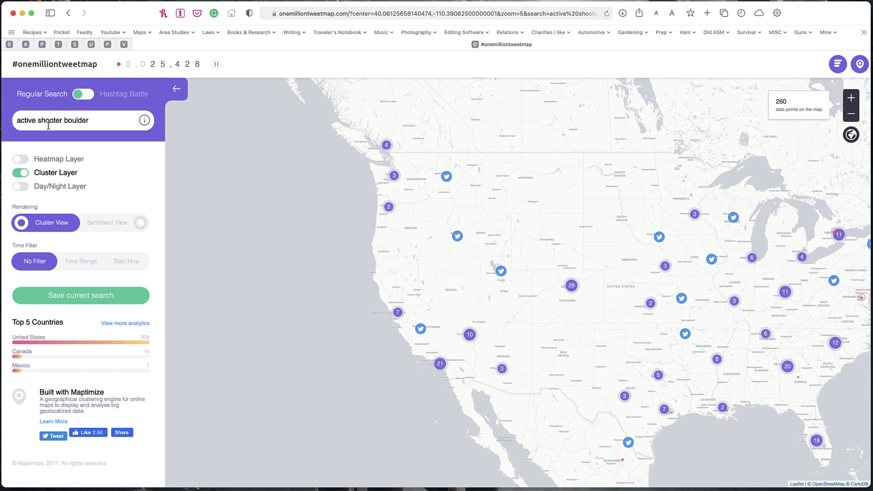
pyautogui.click(573, 288)
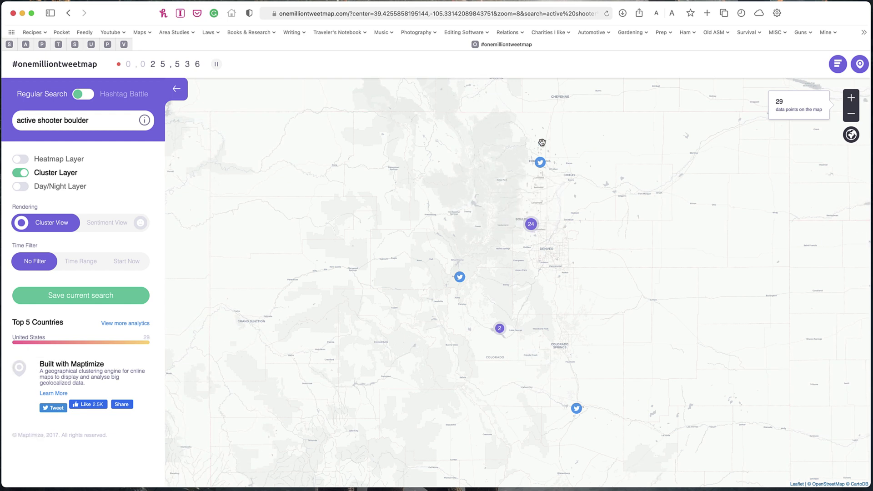
pyautogui.click(542, 166)
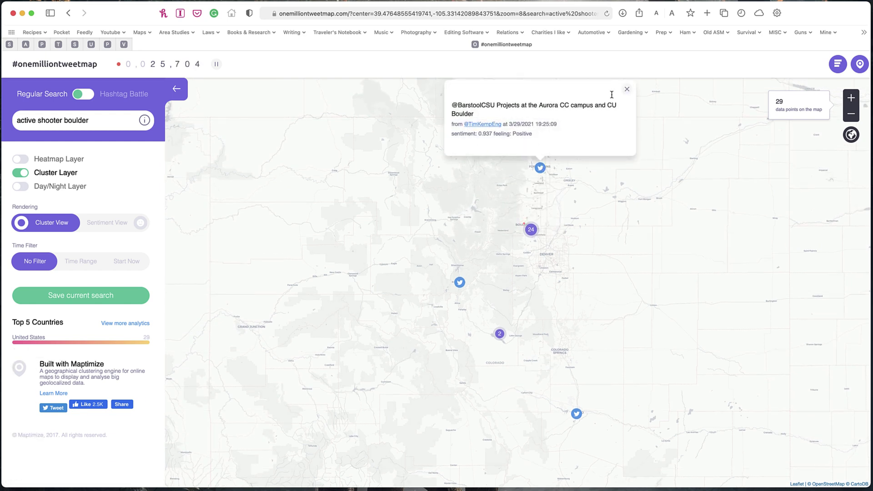
pyautogui.click(460, 283)
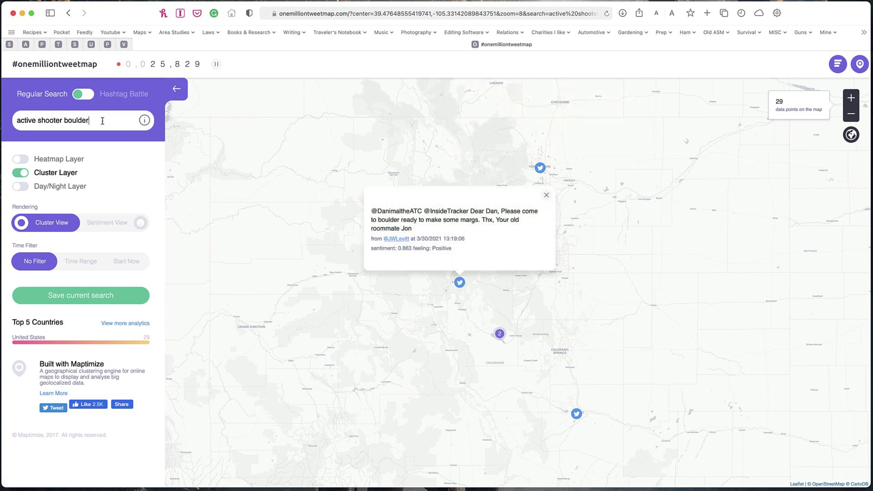
# - Quote the query as the exact phrase "active shooter boulder" and close the tweet popup
pyautogui.click(17, 120)
pyautogui.write('"')
pyautogui.press('Return')
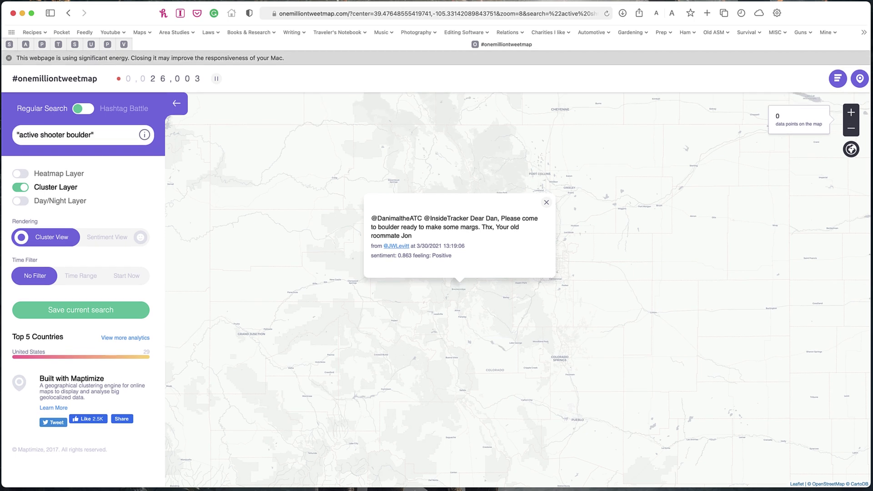
pyautogui.click(547, 202)
# - Zoom out to North America, try a 20-hour time range, then return to No Filter
pyautogui.scroll(-3, 476, 254)
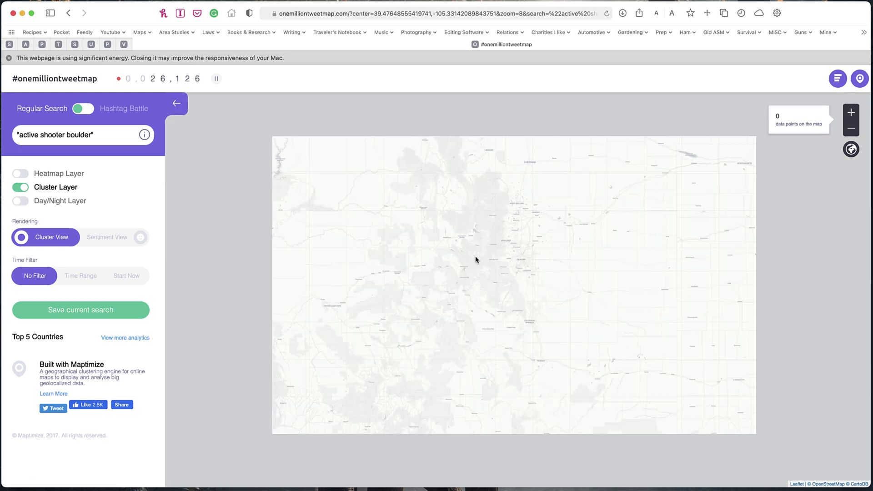
pyautogui.scroll(-4, 475, 260)
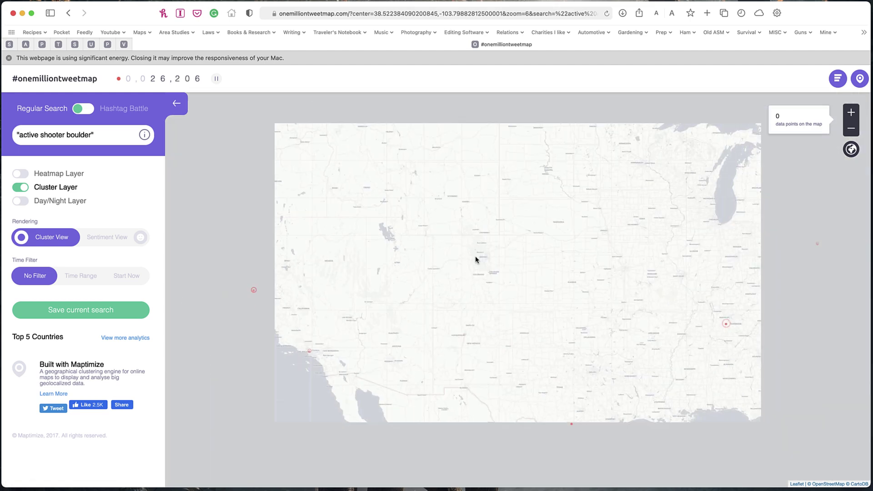
pyautogui.rightClick(475, 259)
pyautogui.click(447, 249)
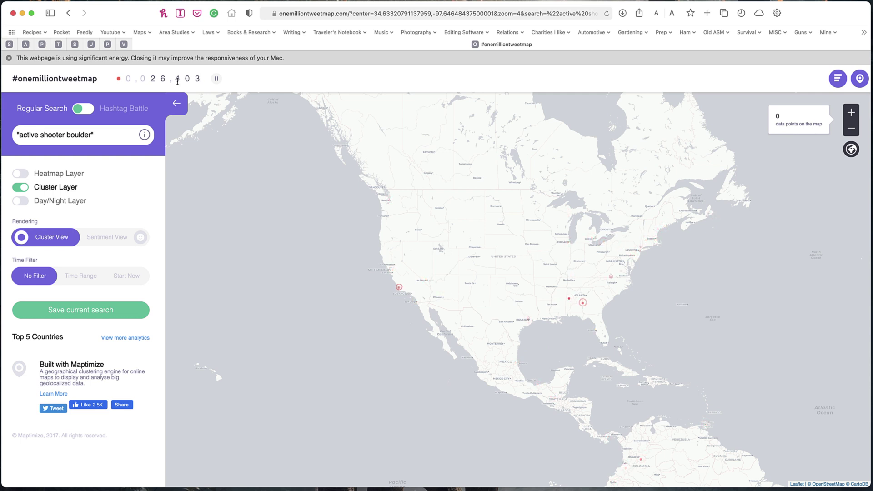
pyautogui.click(71, 276)
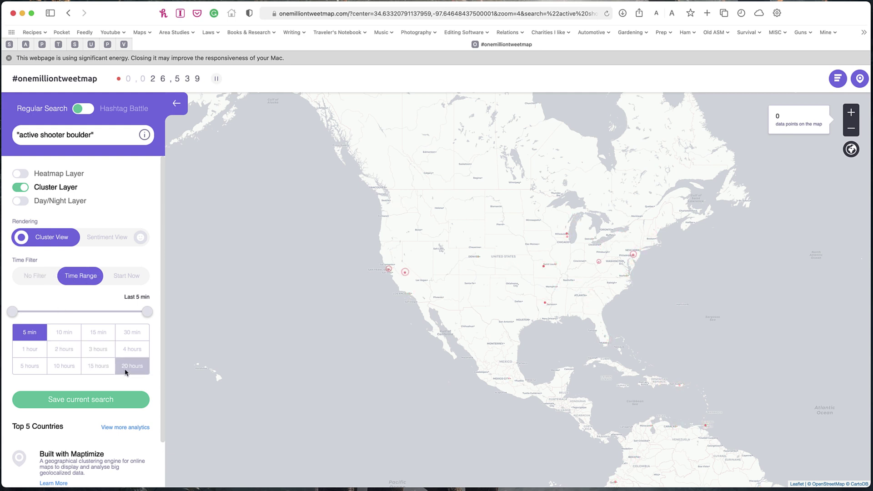
pyautogui.click(33, 277)
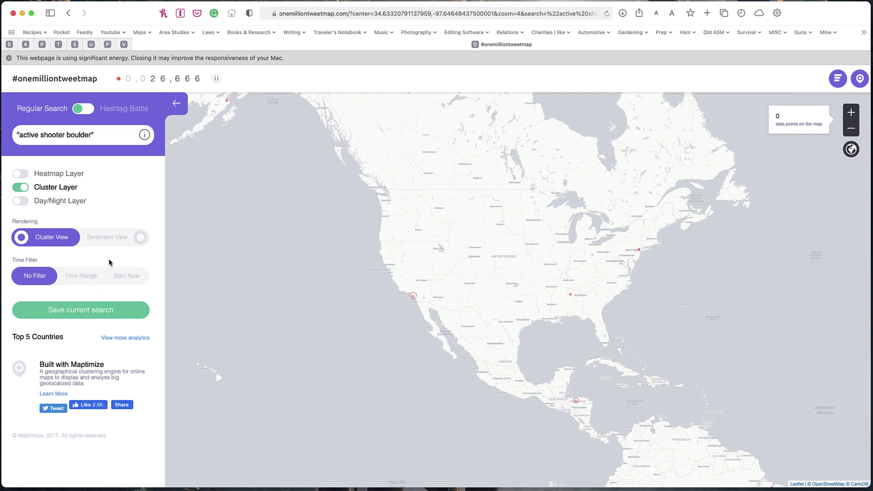
pyautogui.click(93, 273)
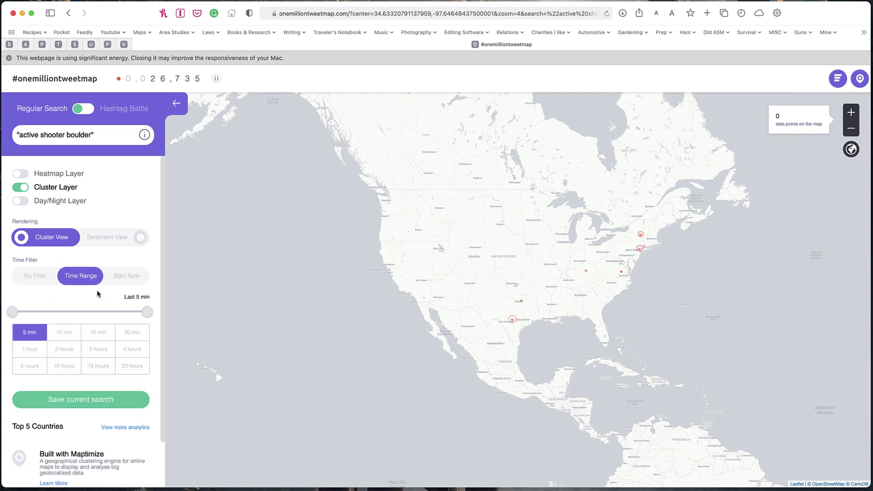
pyautogui.click(132, 366)
pyautogui.click(43, 279)
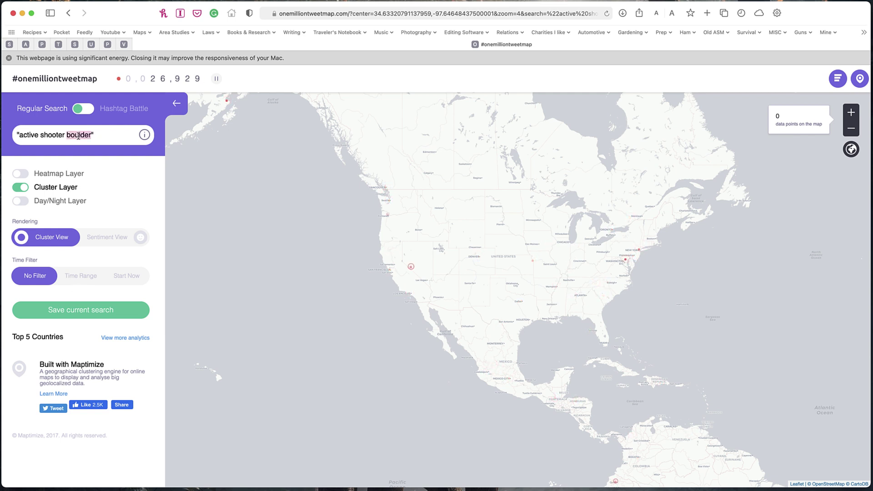
# - Drop 'boulder' to search "active shooter" and read the single US east-coast tweet
pyautogui.press('BackSpace')
pyautogui.press('BackSpace')
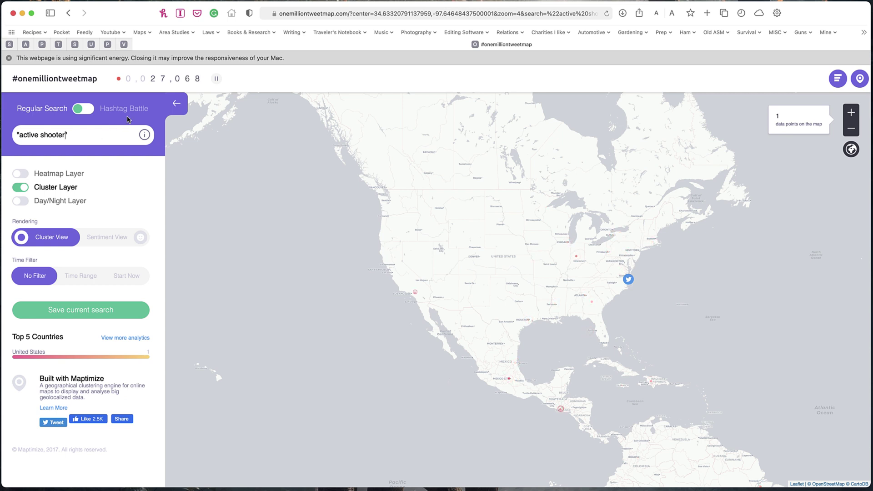
pyautogui.click(635, 282)
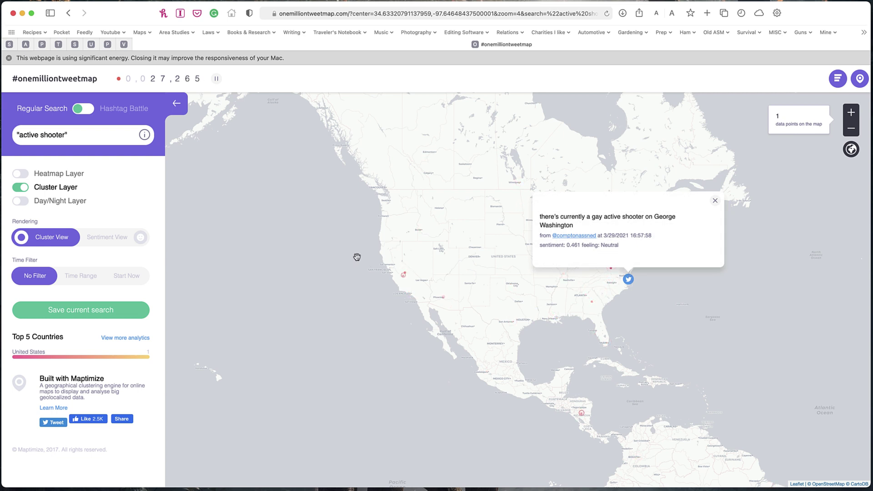
pyautogui.click(716, 200)
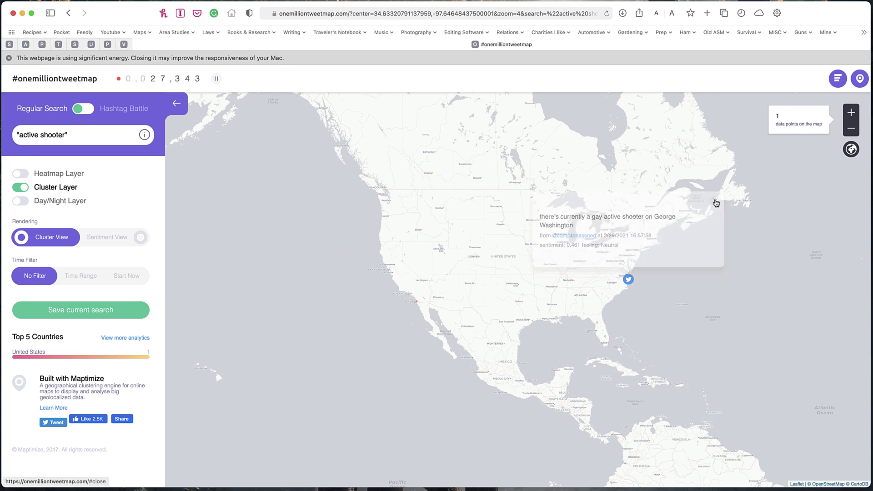
pyautogui.tripleClick(87, 136)
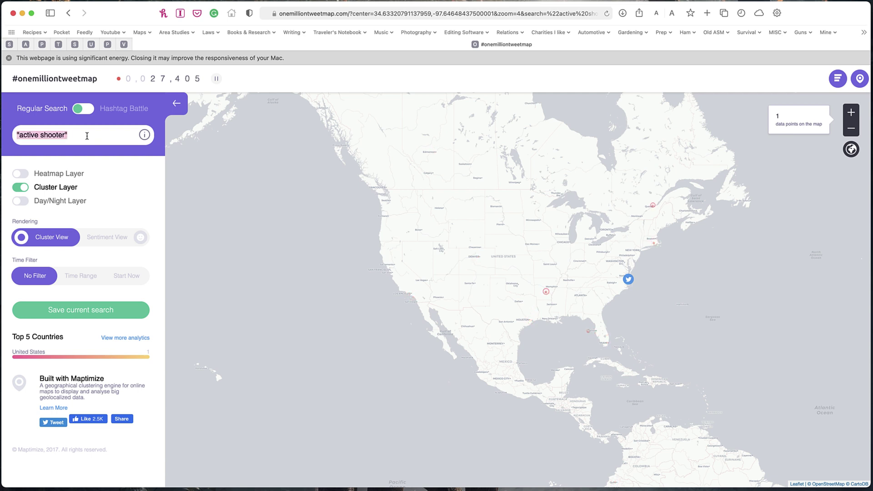
# - Search for 'elections' and read, then close, the Caribbean tweet's details
pyautogui.write('election')
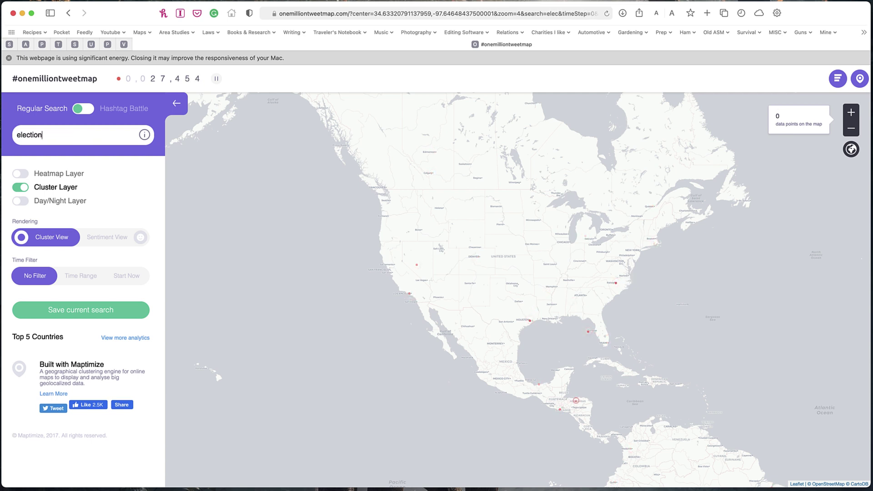
pyautogui.write('s')
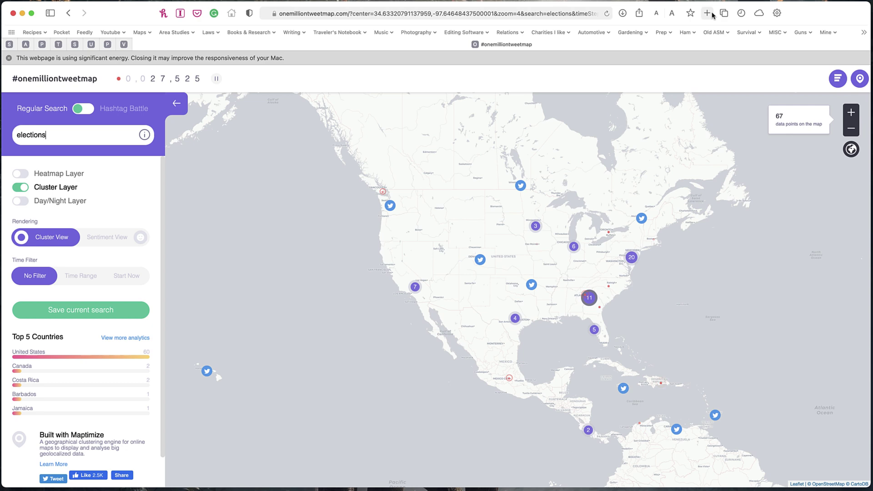
pyautogui.click(851, 149)
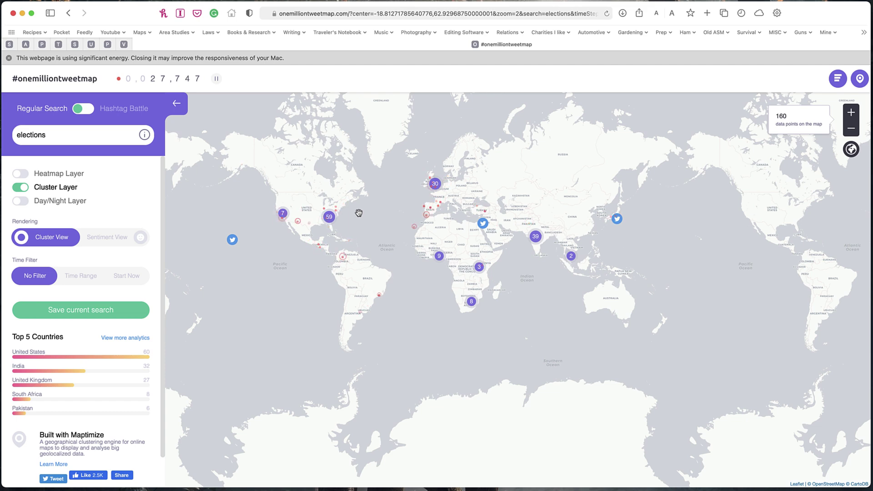
pyautogui.scroll(3, 337, 230)
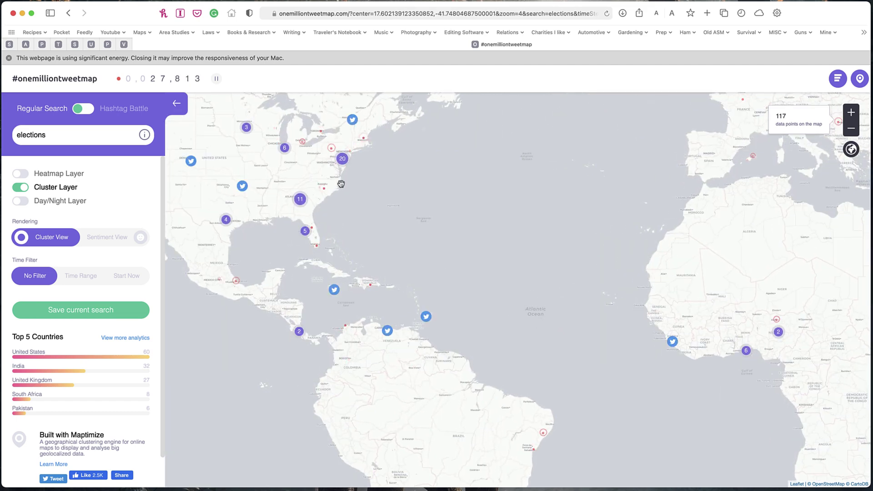
pyautogui.moveTo(339, 230); pyautogui.dragTo(427, 241)
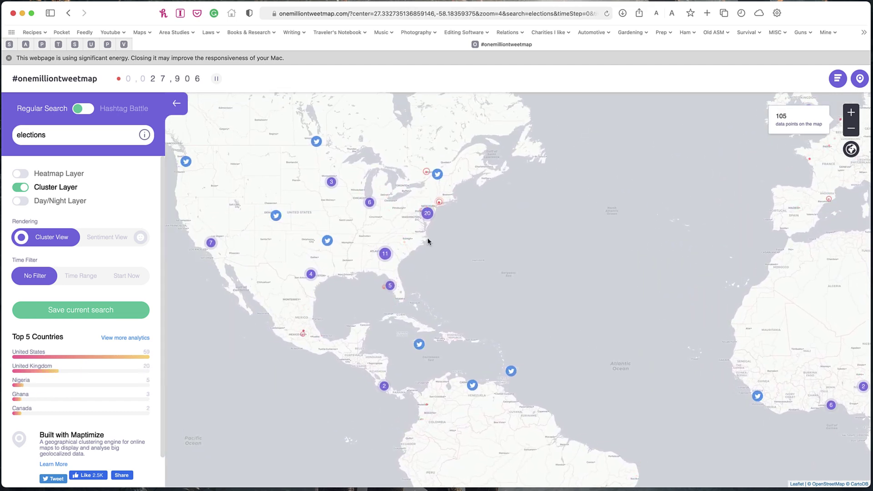
pyautogui.click(418, 345)
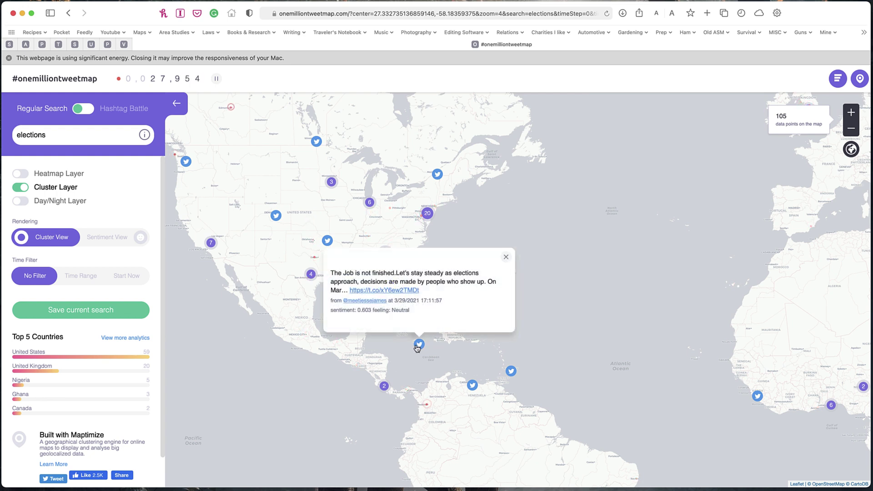
pyautogui.click(505, 256)
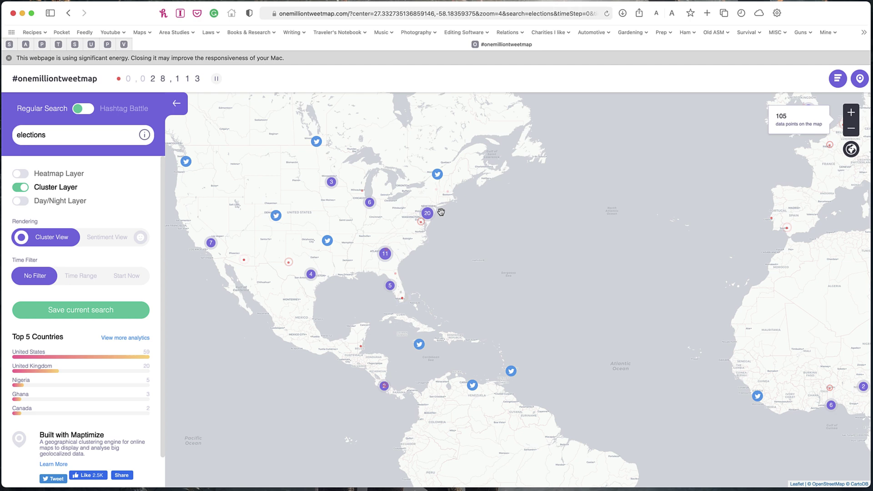
# - Zoom back out and reposition the map to show the whole world
pyautogui.scroll(2, 563, 208)
pyautogui.scroll(2, 562, 208)
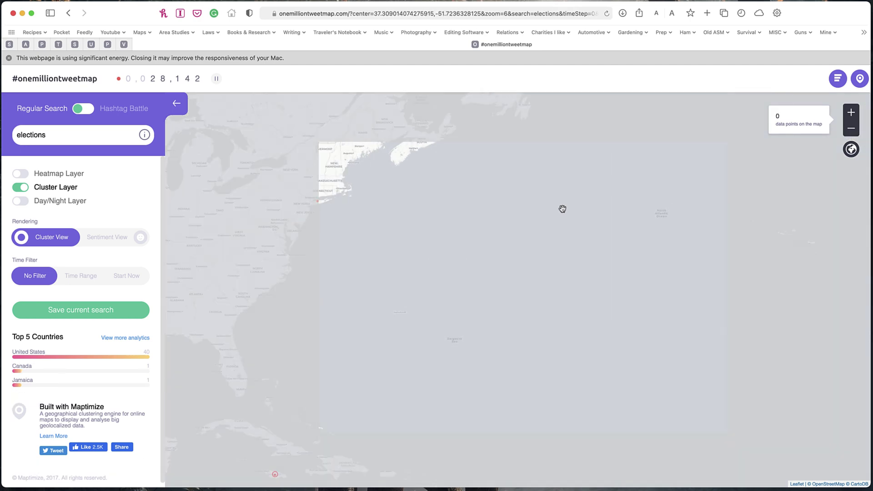
pyautogui.scroll(-4, 652, 160)
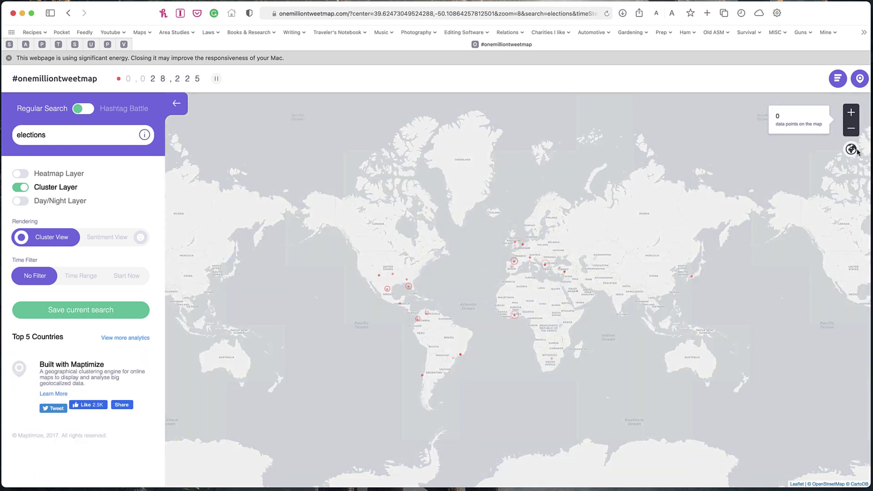
pyautogui.moveTo(628, 157); pyautogui.dragTo(535, 131)
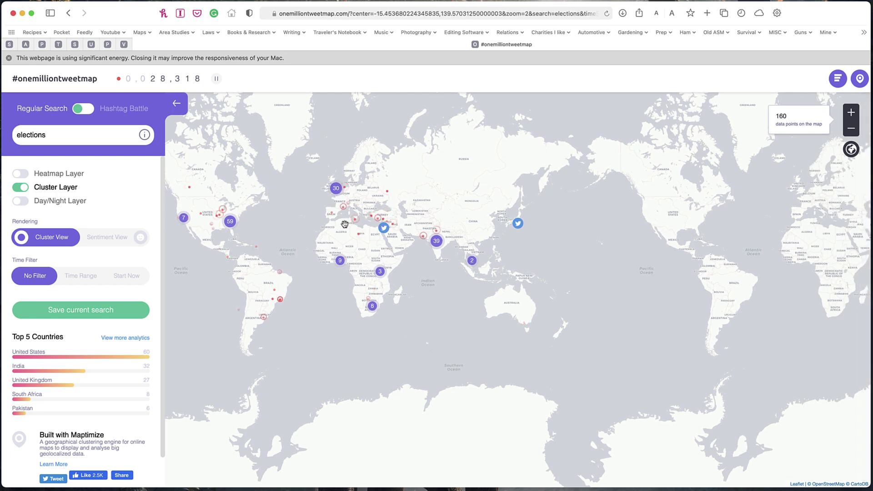
# - Read and close the Middle East elections tweet, then pan right and zoom toward Central America
pyautogui.click(384, 230)
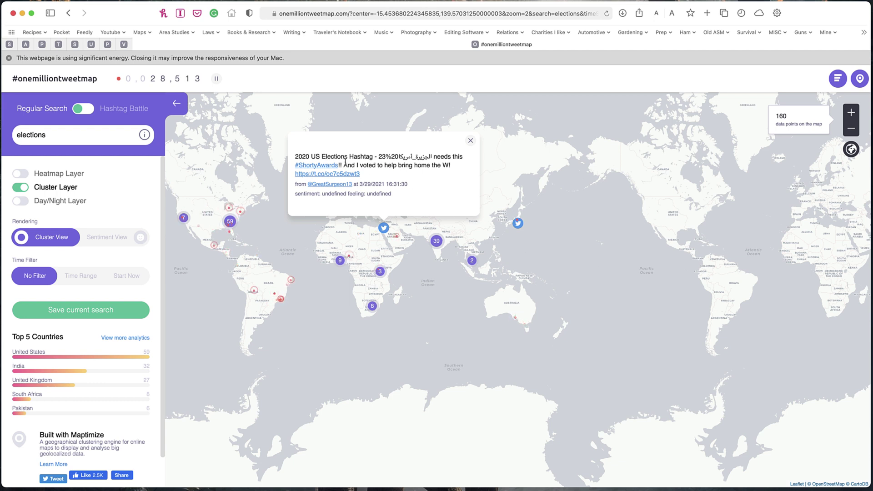
pyautogui.click(470, 140)
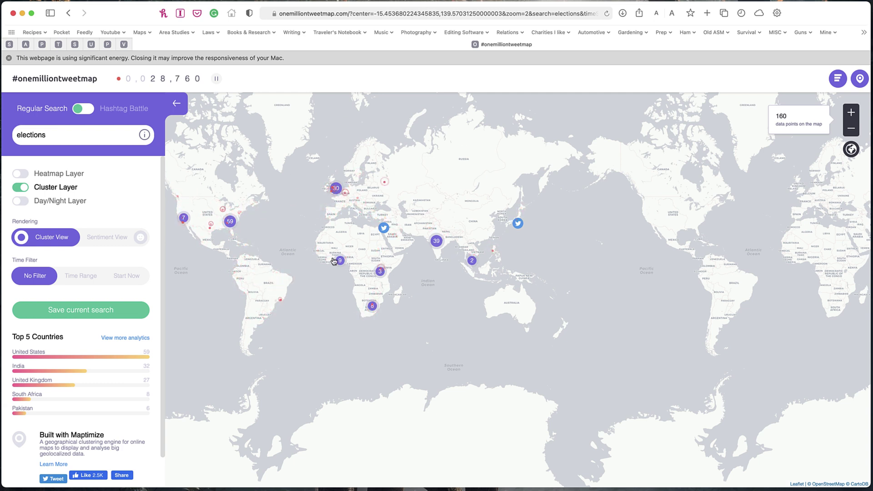
pyautogui.moveTo(350, 257); pyautogui.dragTo(467, 253)
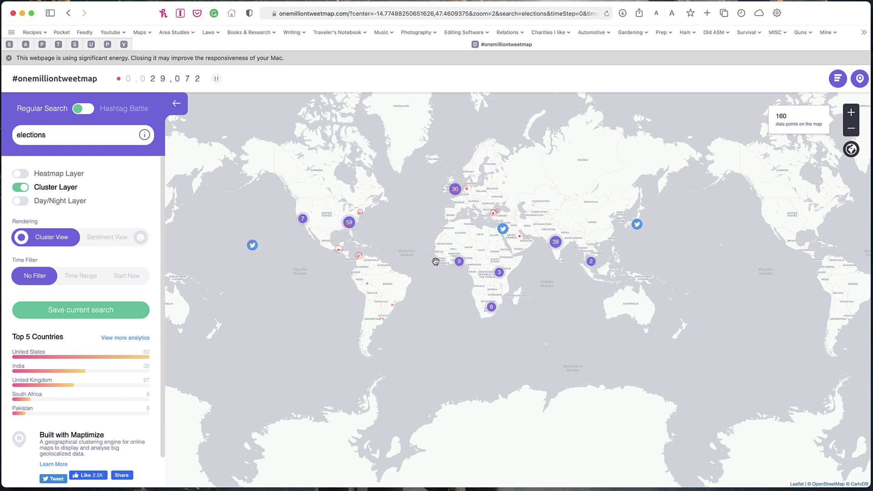
pyautogui.moveTo(436, 262); pyautogui.dragTo(513, 265)
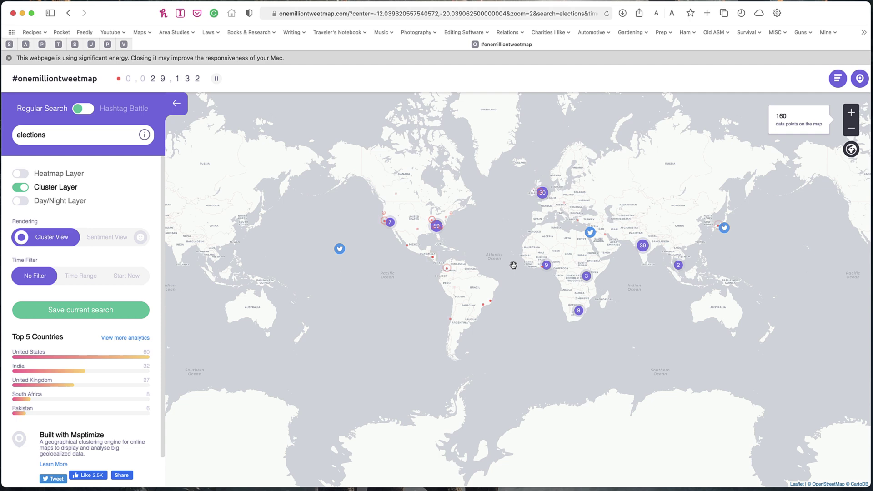
pyautogui.scroll(3, 512, 265)
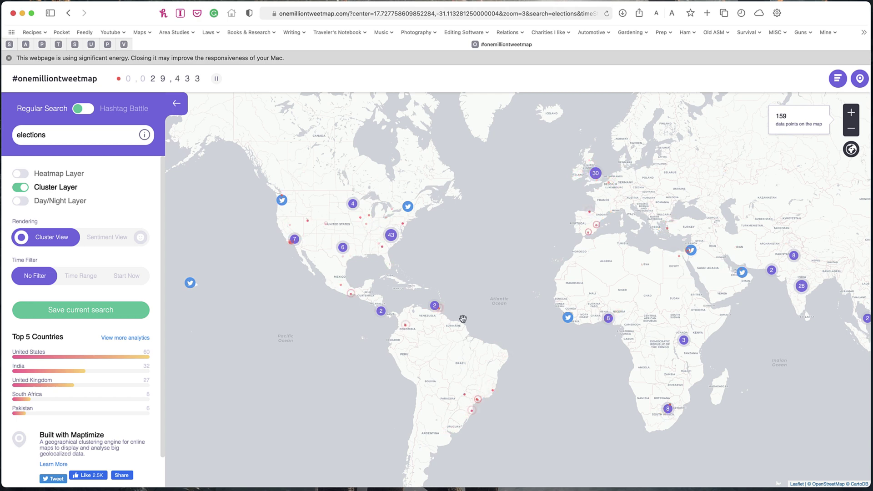
# - Zoom into Costa Rica's 2-tweet cluster, read the Nicaragua-elections tweet near San José, and open its link in a new tab
pyautogui.click(381, 312)
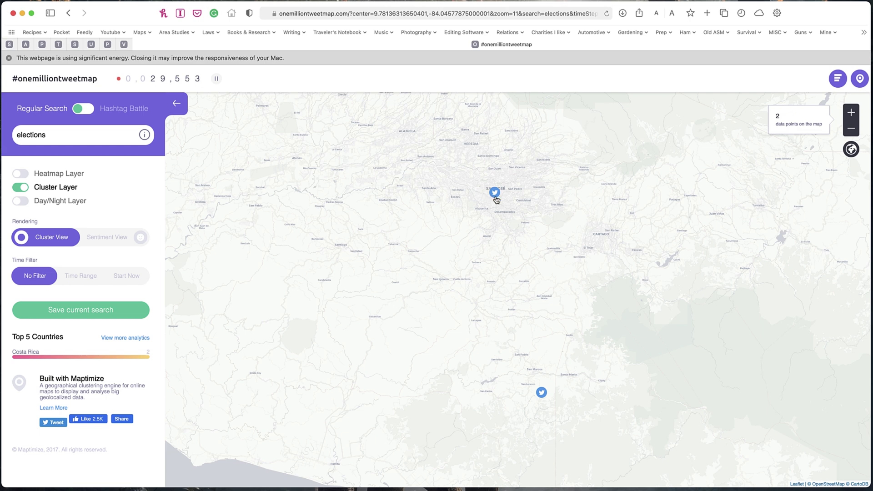
pyautogui.click(496, 200)
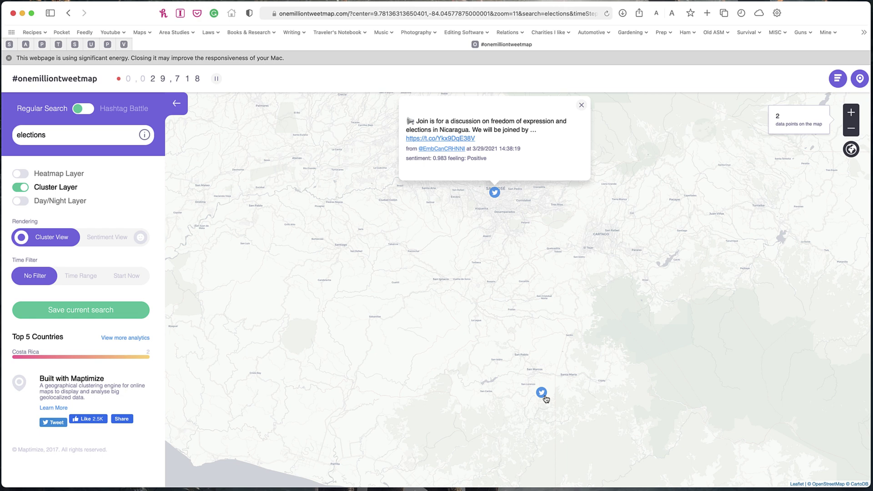
pyautogui.rightClick(438, 143)
pyautogui.click(454, 144)
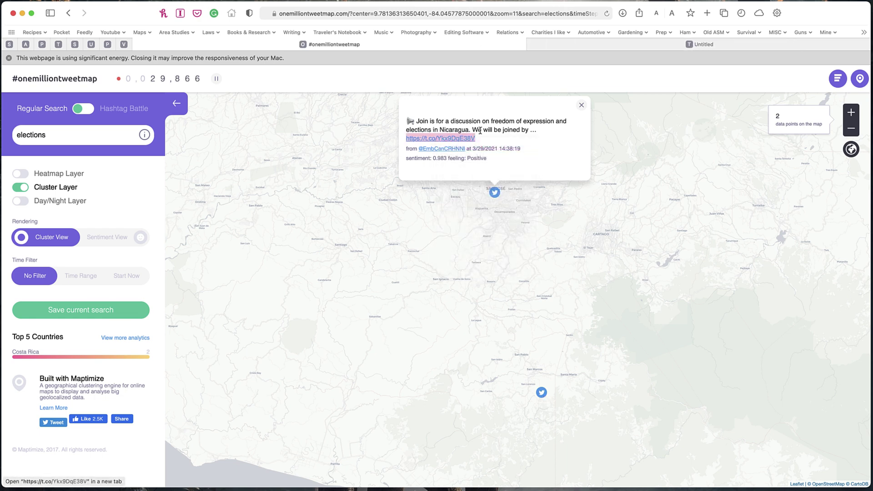
# - View the embassy's Nicaragua-elections tweet and video on Twitter, then close that tab
pyautogui.click(690, 45)
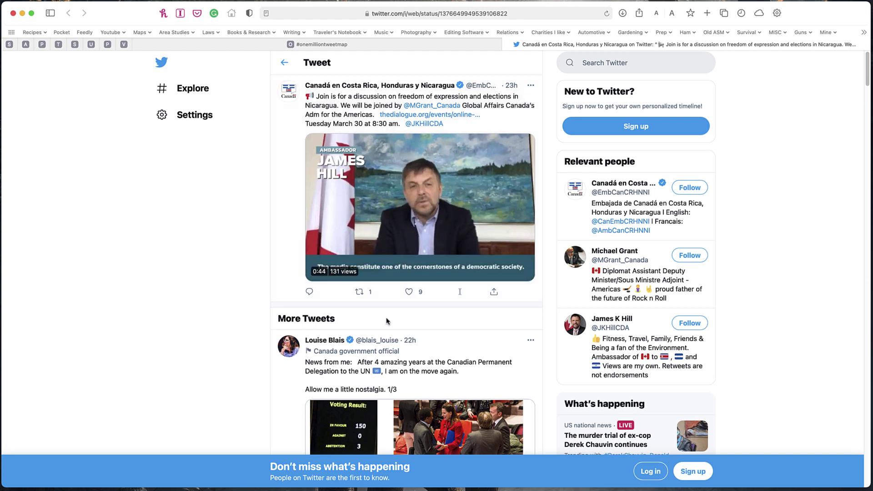
pyautogui.scroll(-10, 387, 321)
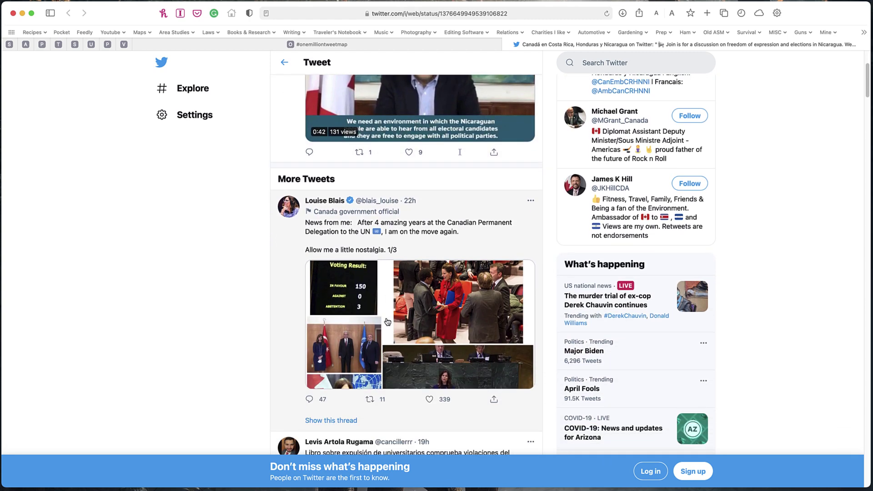
pyautogui.click(509, 45)
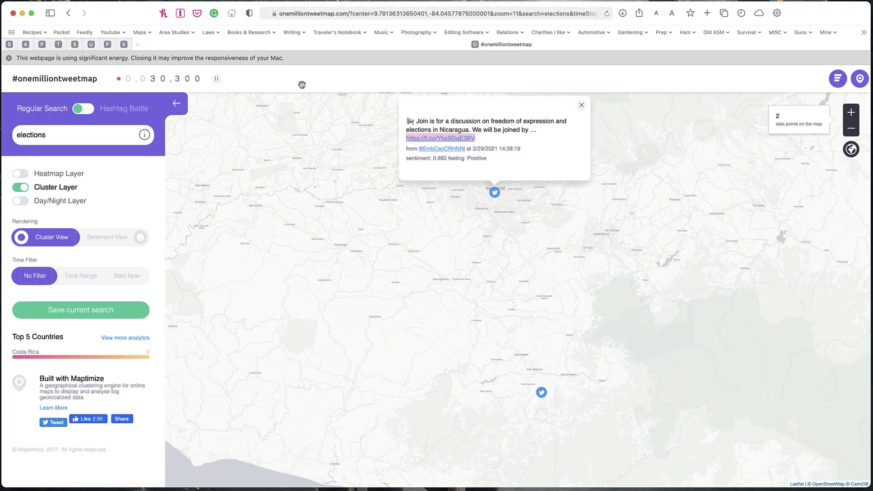
pyautogui.click(121, 110)
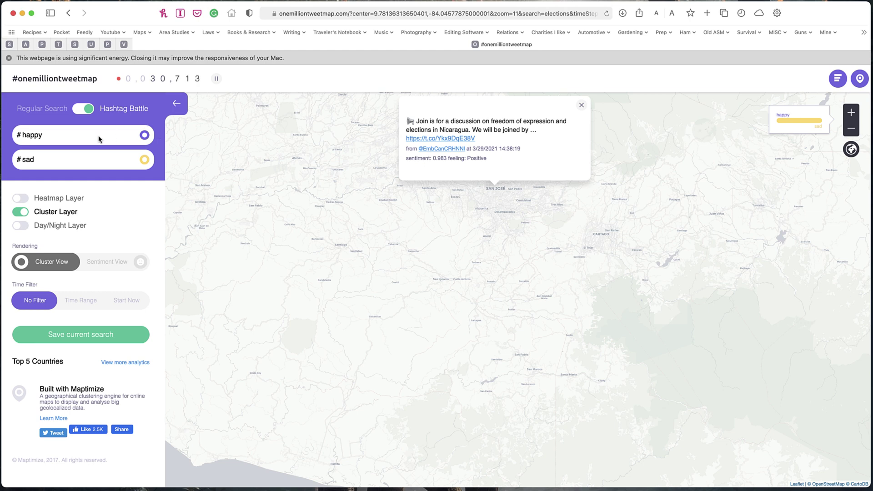
pyautogui.click(47, 110)
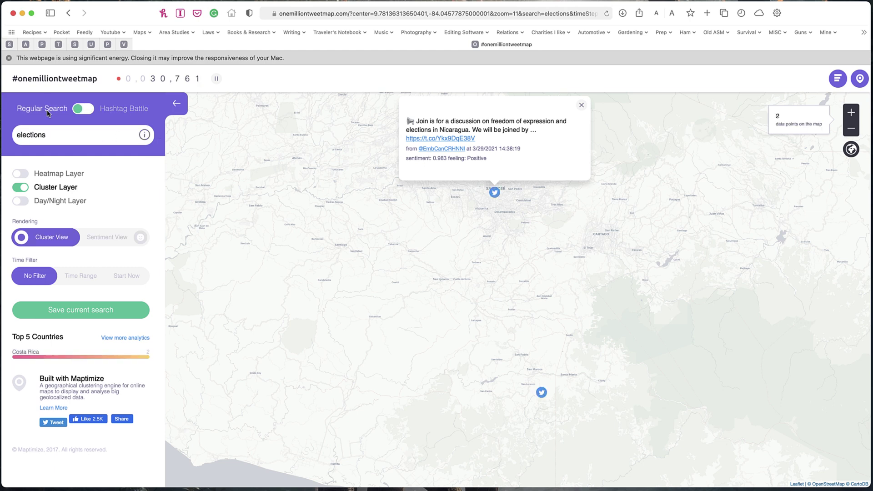
# - Close the Nicaragua tweet and zoom back out to the world view of 159 elections tweets
pyautogui.scroll(-3, 304, 268)
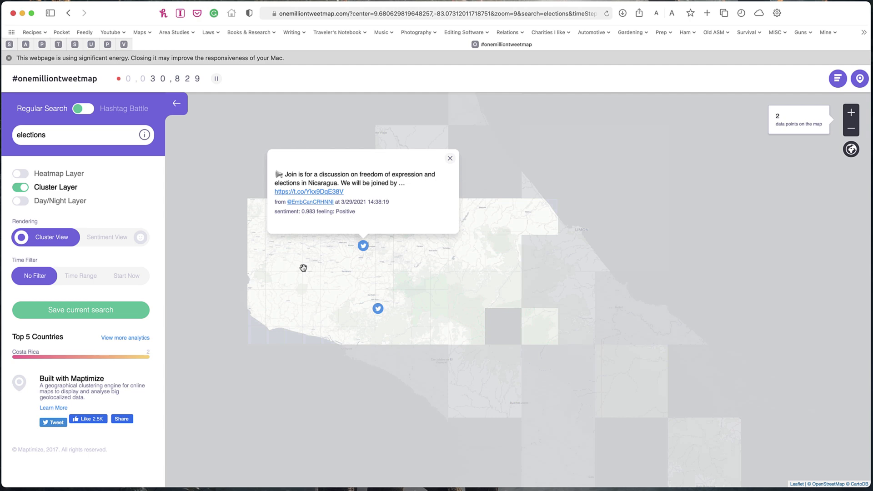
pyautogui.click(485, 145)
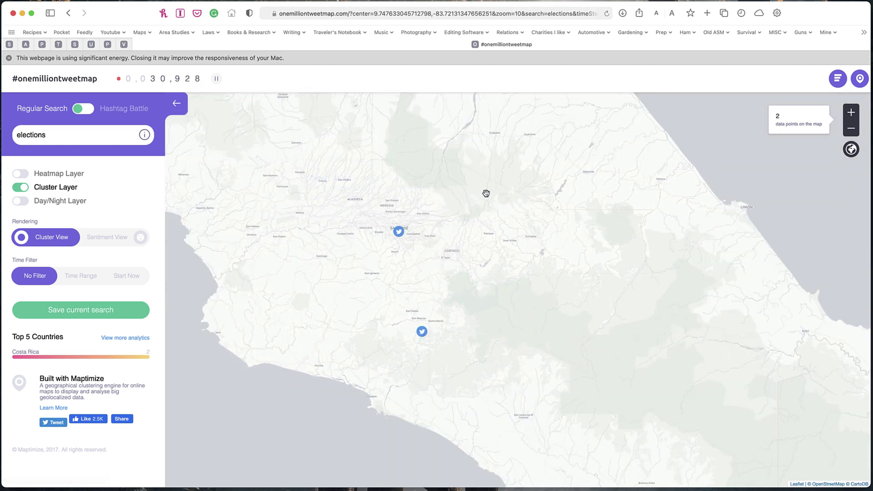
pyautogui.scroll(-3, 486, 195)
pyautogui.scroll(-3, 486, 194)
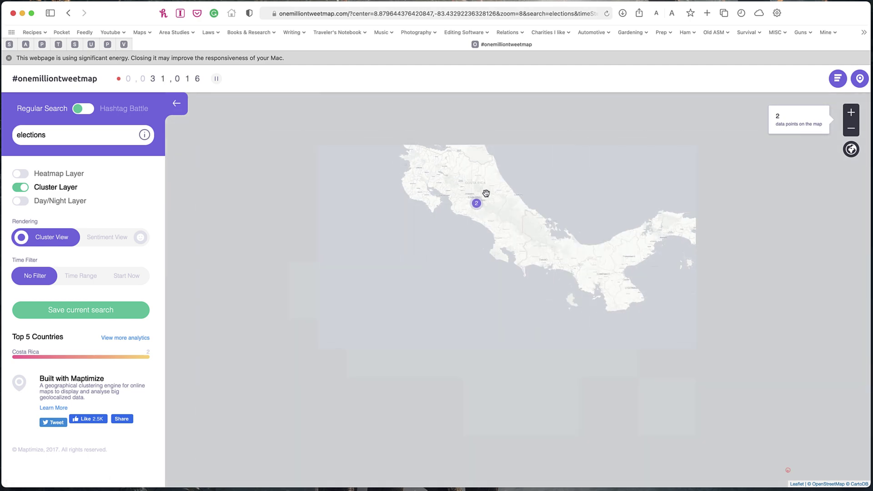
pyautogui.scroll(-2, 486, 193)
pyautogui.moveTo(486, 193); pyautogui.dragTo(490, 398)
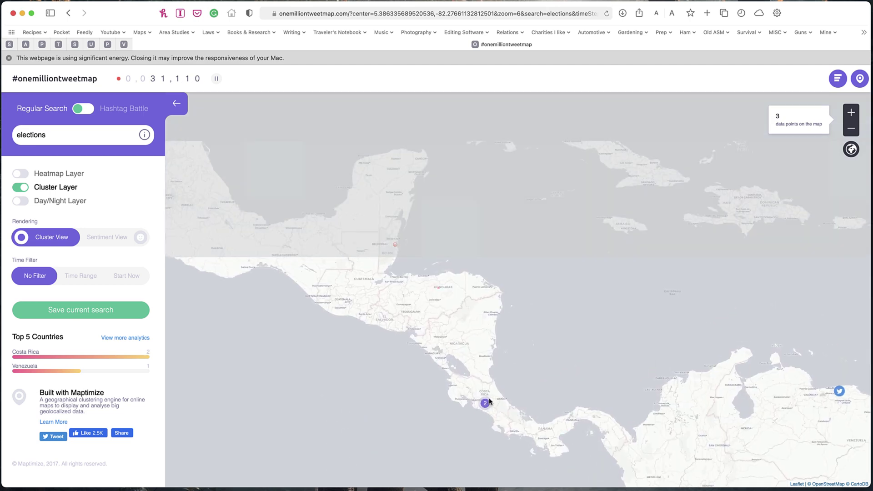
pyautogui.scroll(-2, 417, 284)
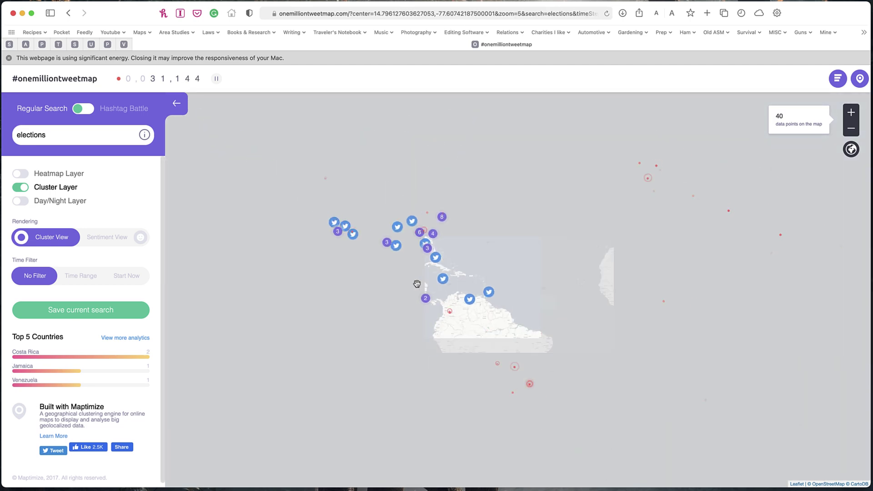
pyautogui.scroll(-2, 417, 284)
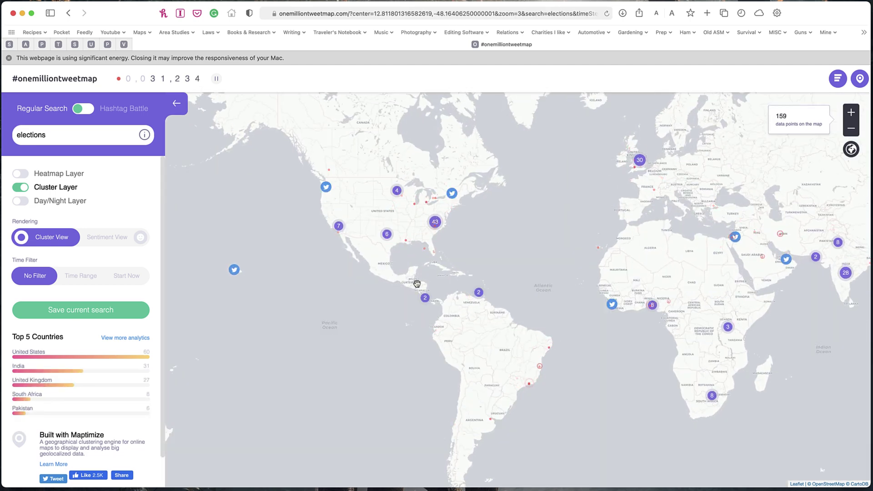
# - Read the COMAHS elections tweet, then the #ShortyAwards tweet posted near Lebanon
pyautogui.click(613, 309)
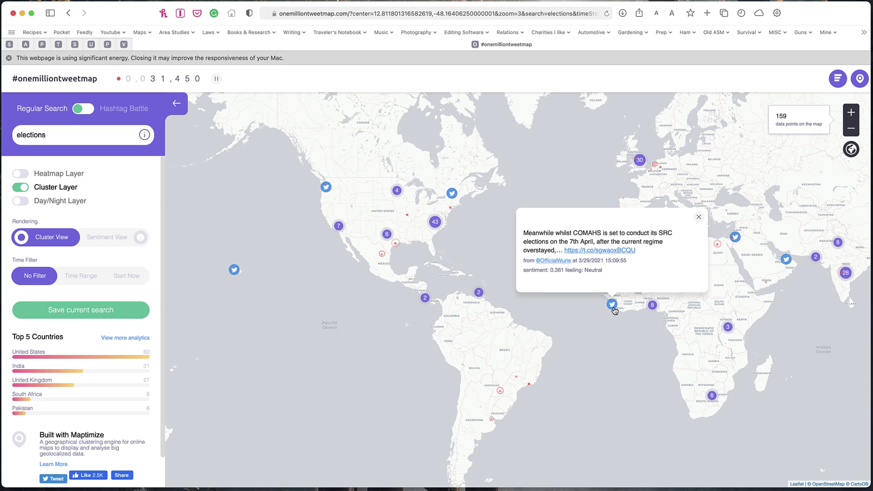
pyautogui.click(737, 237)
pyautogui.click(737, 237)
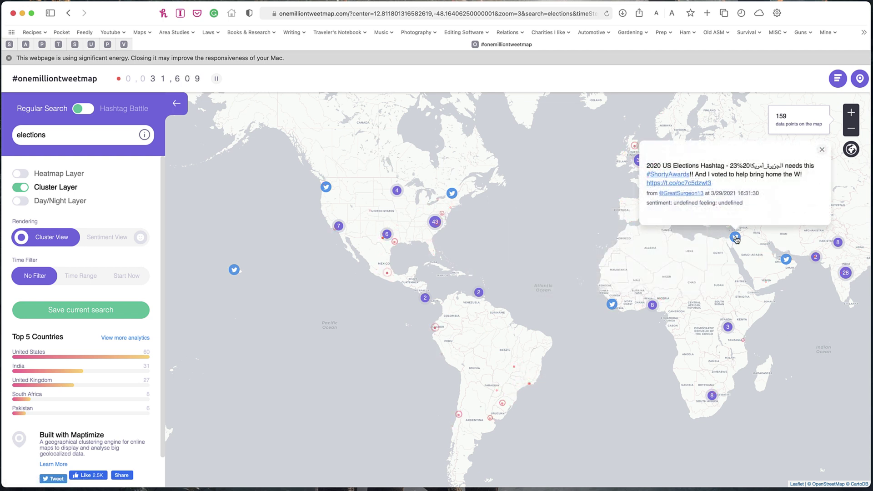